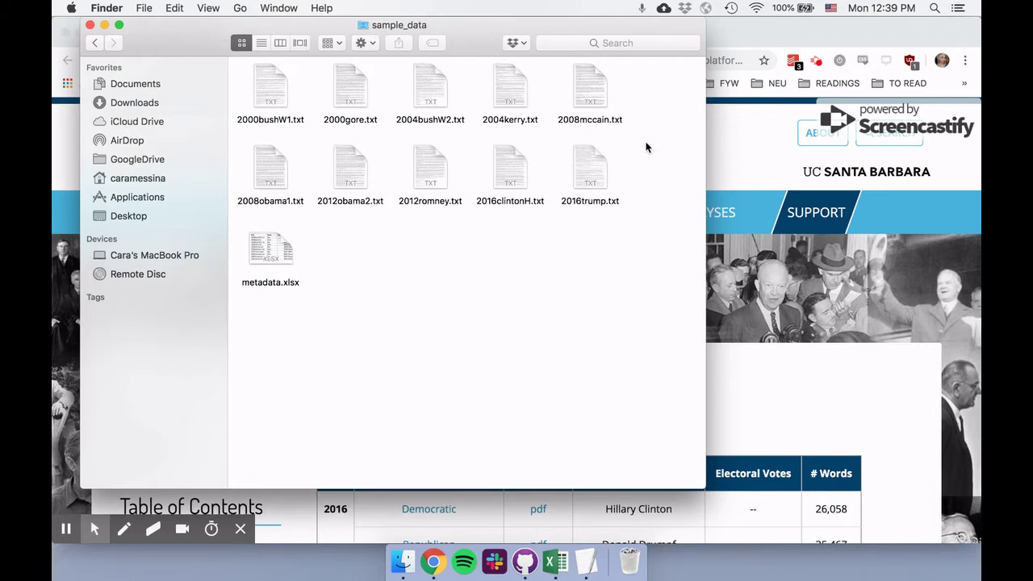
left_click_drag(650, 147, 594, 113)
left_click_drag(552, 236, 495, 194)
left_click(466, 258)
Switch to Chrome and open the 2000 Democratic platform from the National Political Party Platforms table.
key("super+Tab")
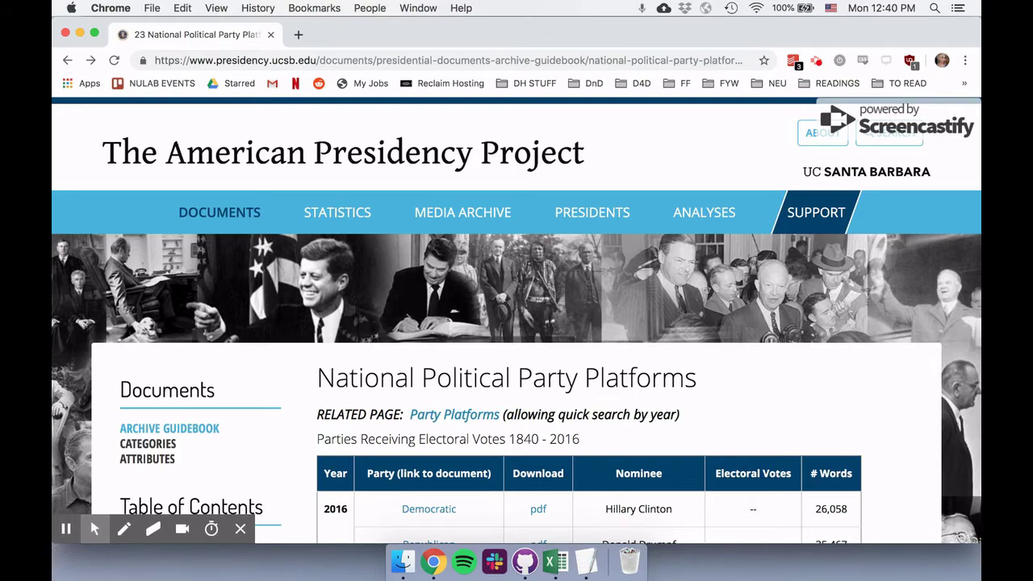
scroll(530, 307, "down", 10)
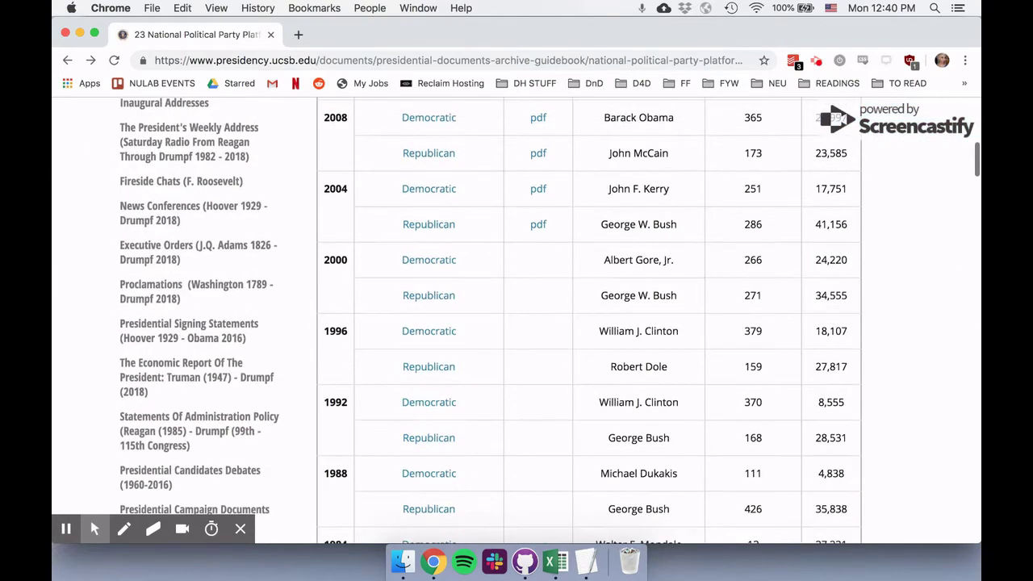
scroll(530, 323, "down", 5)
scroll(530, 323, "up", 2)
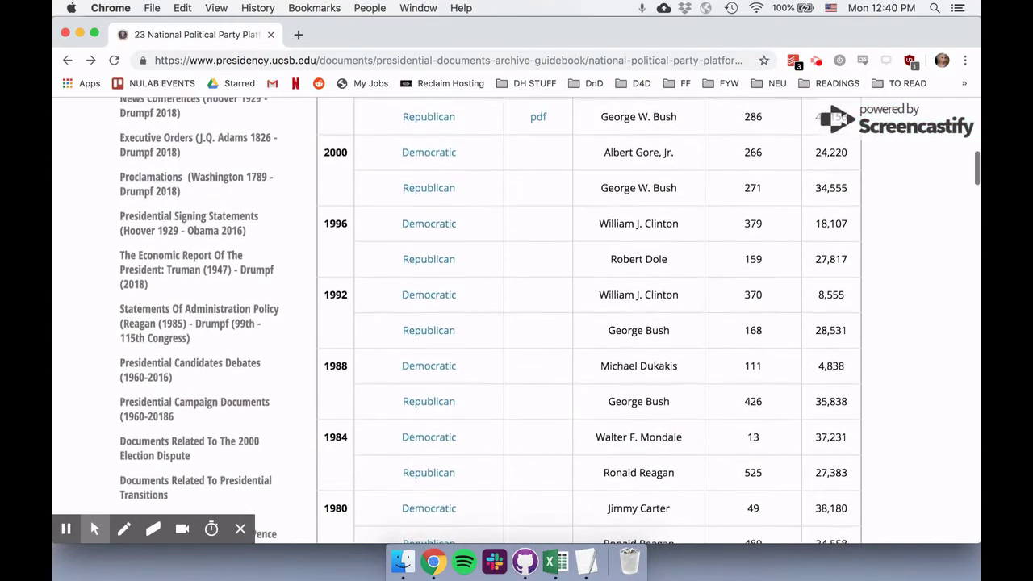
scroll(445, 244, "up", 1)
left_click(443, 201)
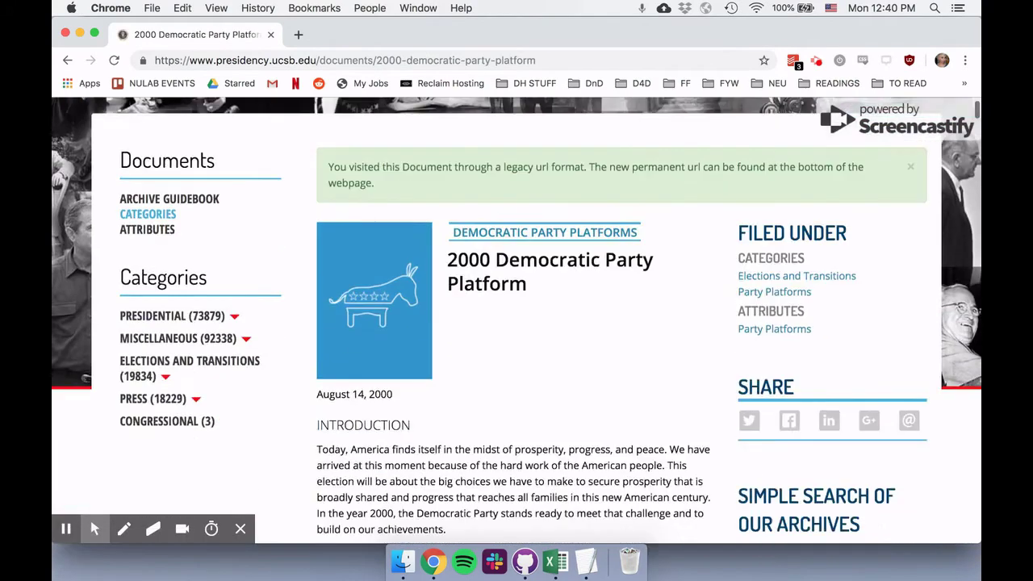
Examine the opening of the 2000 Democratic Party Platform page, highlighting the first paragraphs of its introduction.
scroll(317, 199, "down", 5)
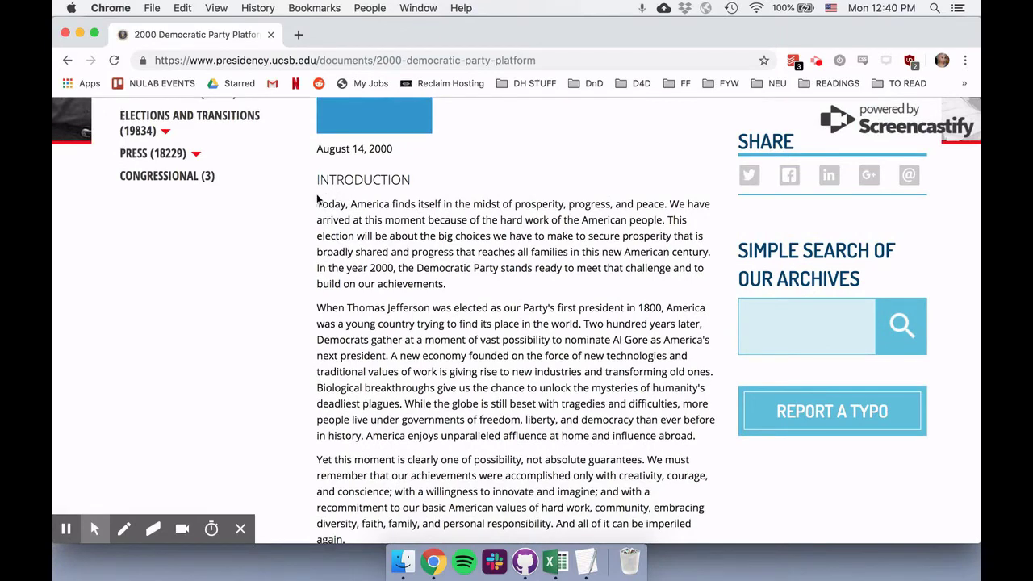
left_click_drag(317, 199, 525, 461)
left_click(531, 469)
scroll(530, 470, "up", 5)
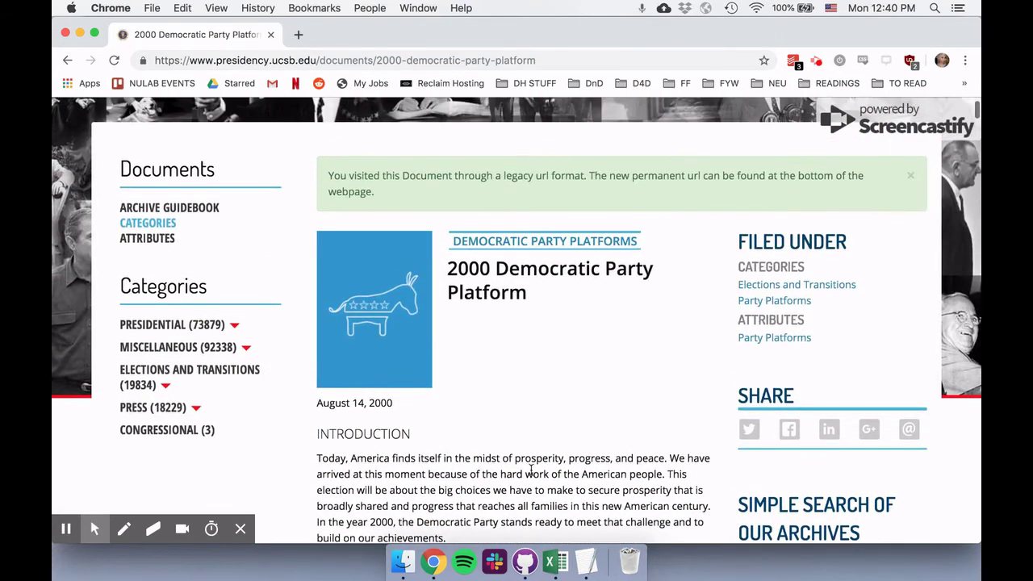
Switch to Finder, open 2000gore.txt from the sample_data folder and look through its text.
left_click(403, 562)
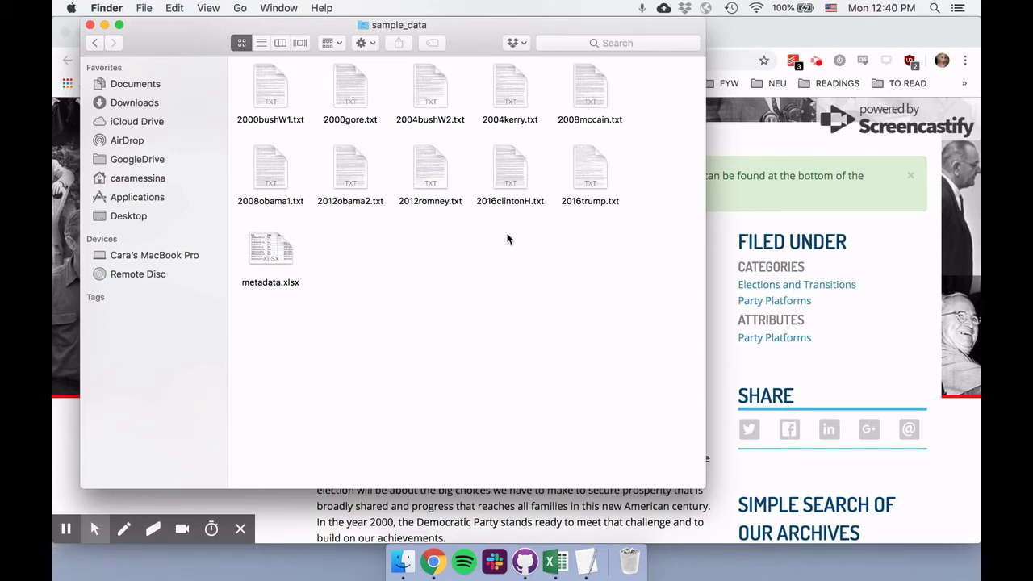
left_click(740, 221)
scroll(539, 295, "up", 3)
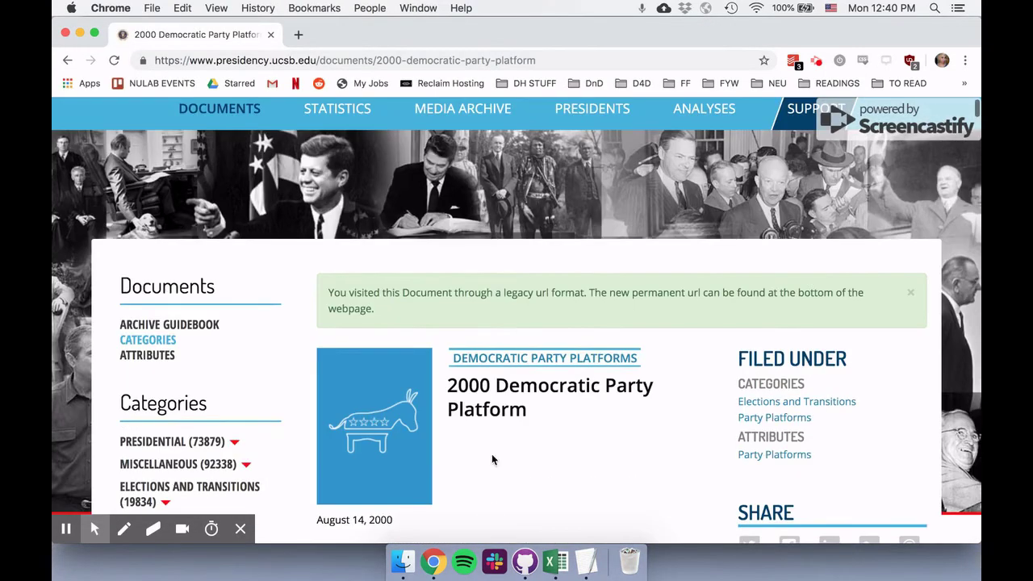
left_click(402, 562)
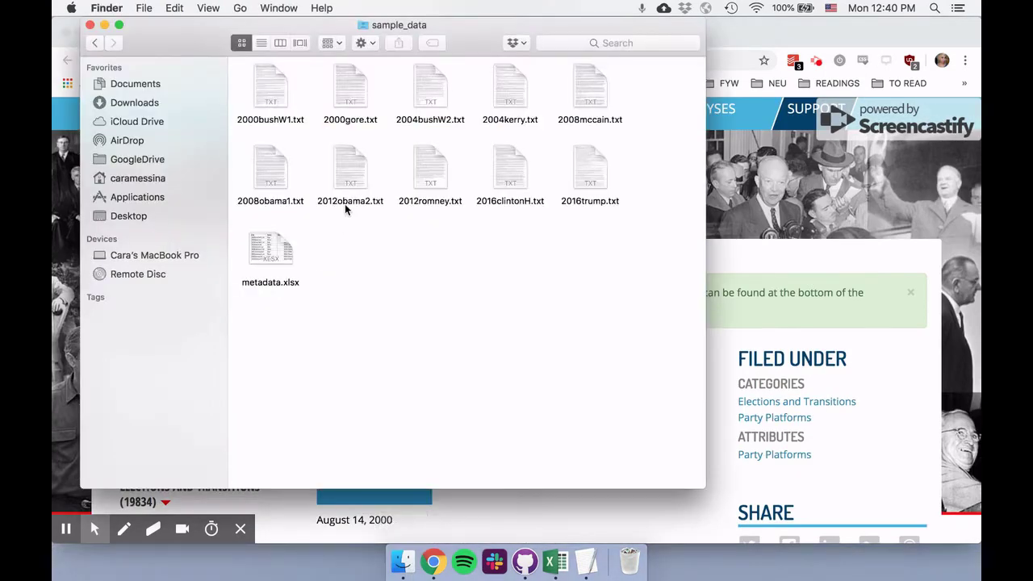
double_click(352, 85)
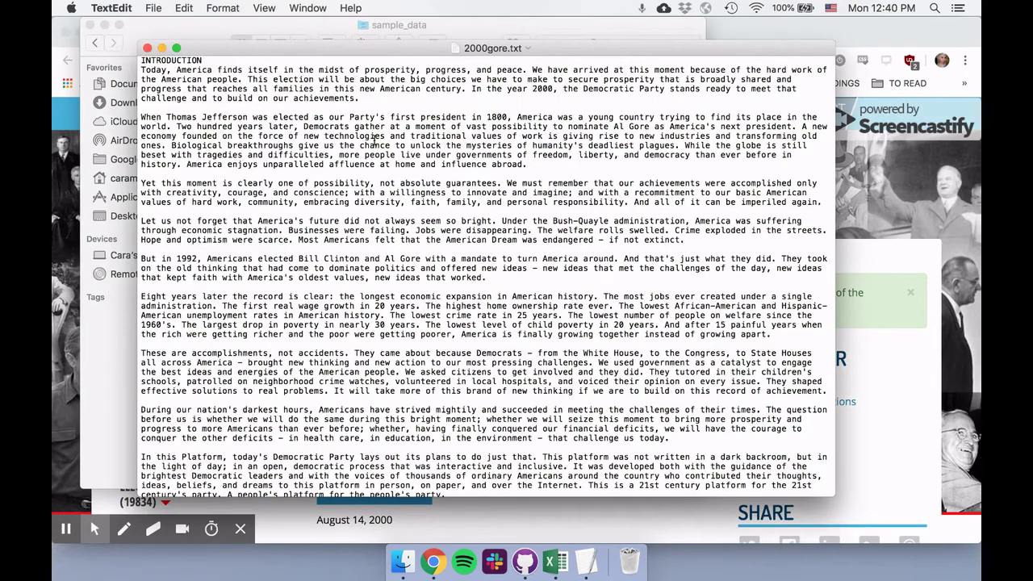
scroll(266, 103, "down", 5)
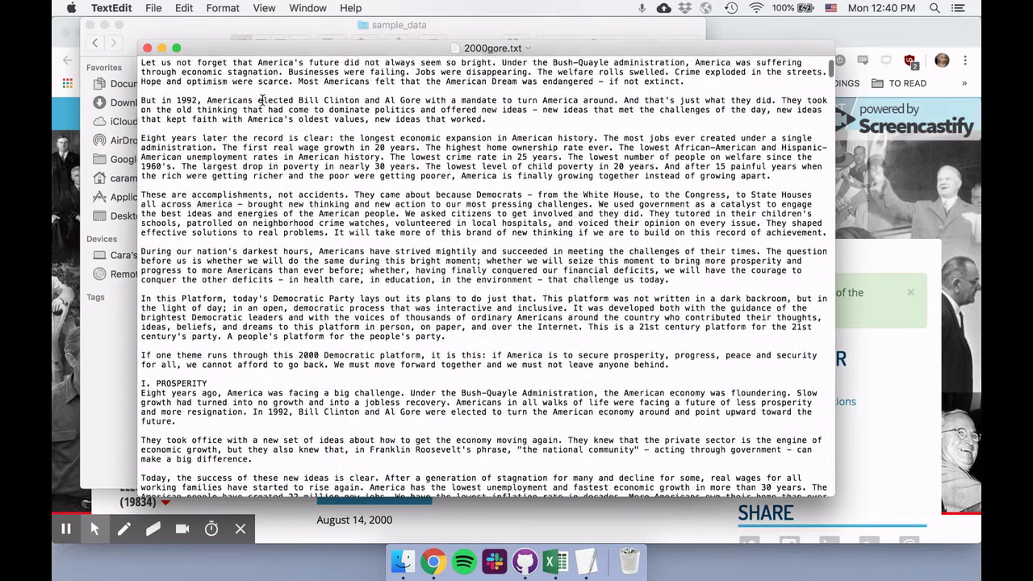
Compare the text file with the 2000 Democratic platform web page in Chrome, and return to the sample_data folder in Finder.
key("super+Tab")
scroll(463, 345, "down", 10)
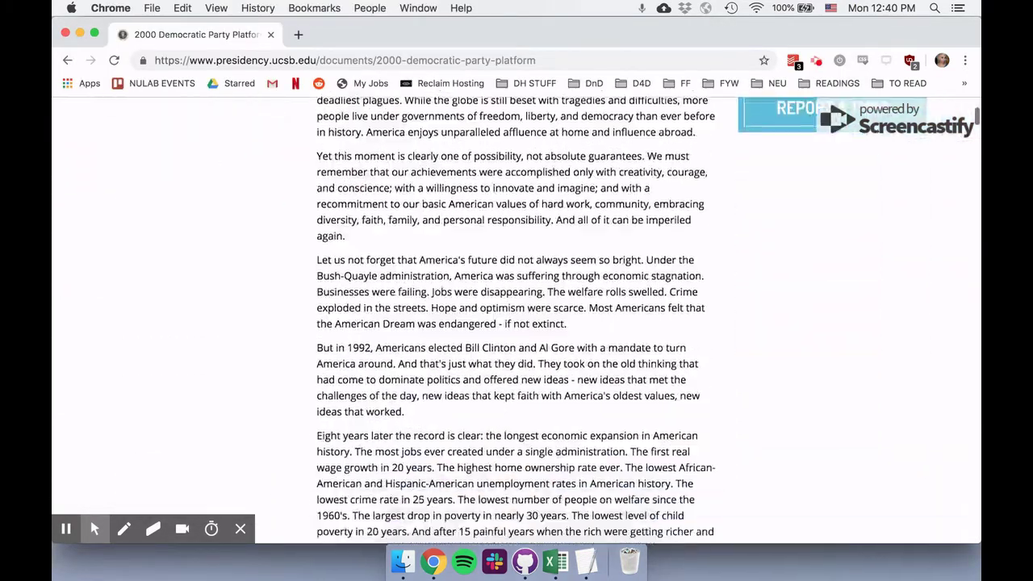
scroll(381, 304, "up", 10)
key("super+Tab")
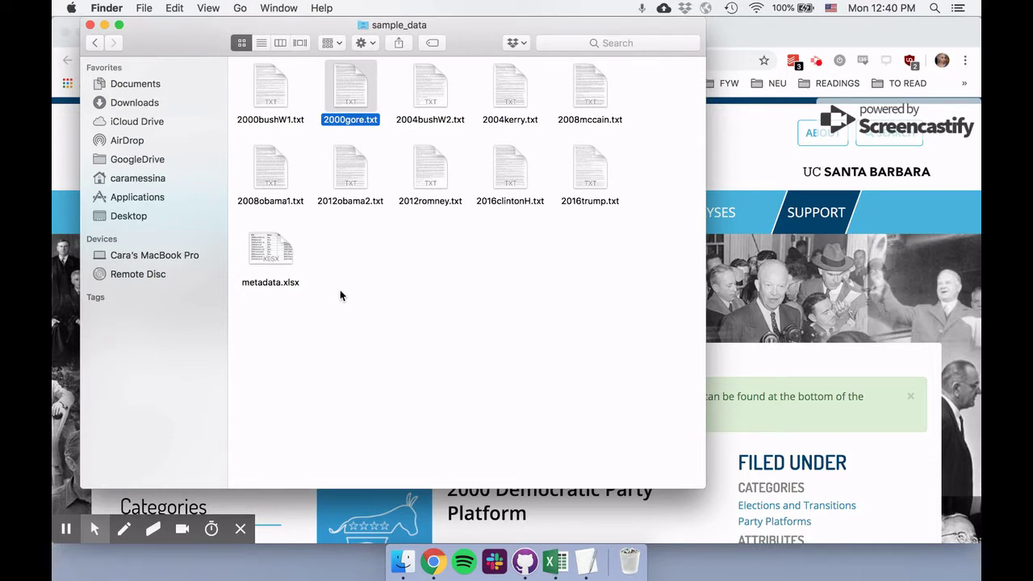
Open metadata.xlsx from the sample_data folder in Excel.
left_click_drag(331, 334, 242, 228)
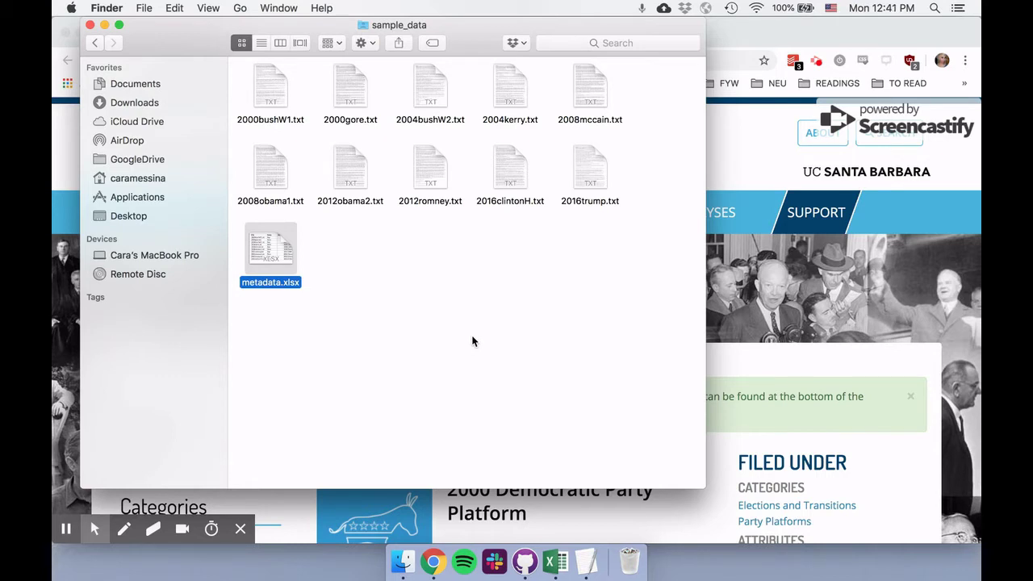
left_click(401, 388)
left_click_drag(323, 298, 258, 248)
double_click(258, 248)
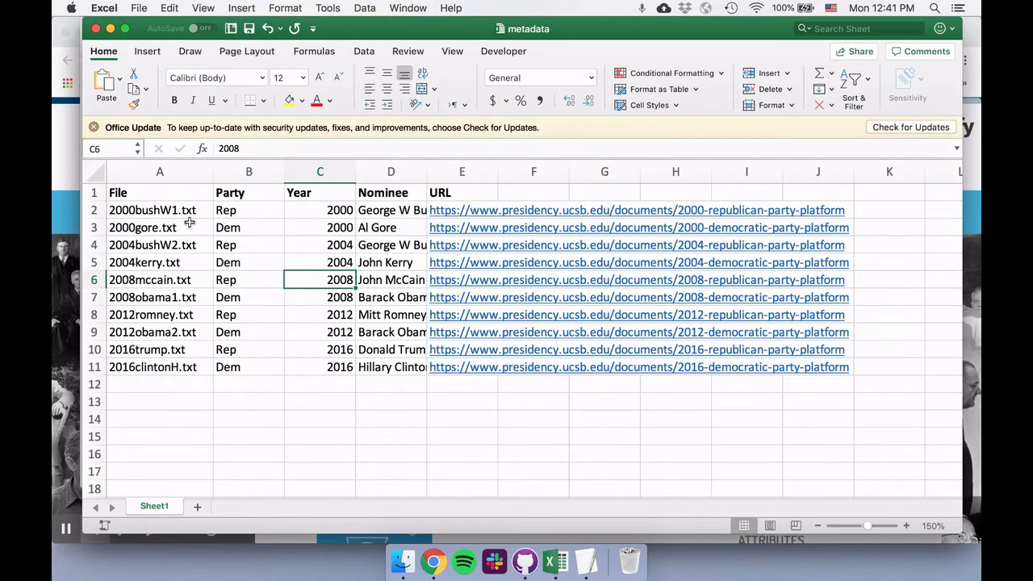
Review the metadata sheet column by column, highlighting the File, Party, Year, Nominee and URL entries in turn.
left_click_drag(187, 212, 175, 380)
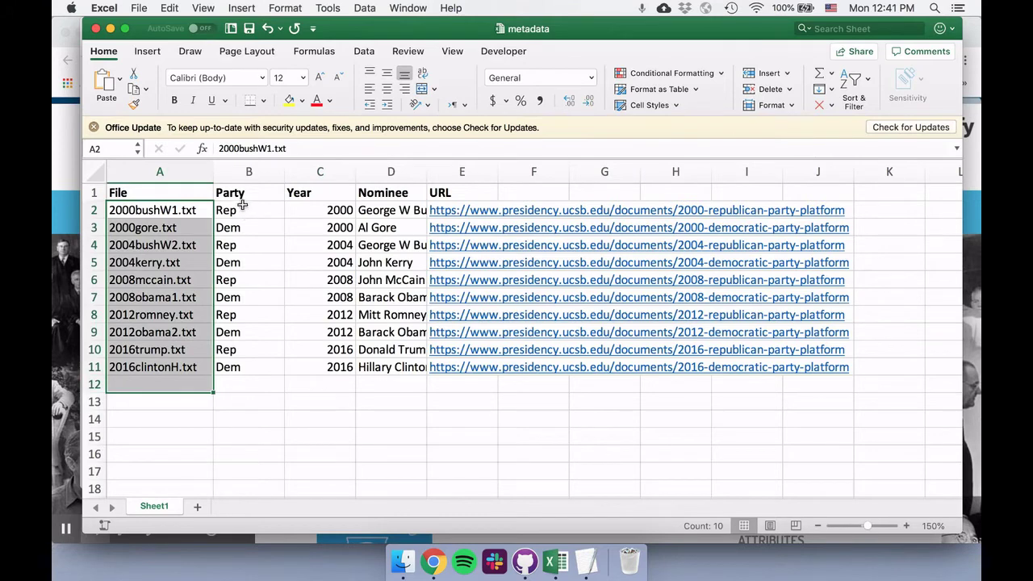
left_click_drag(244, 211, 242, 366)
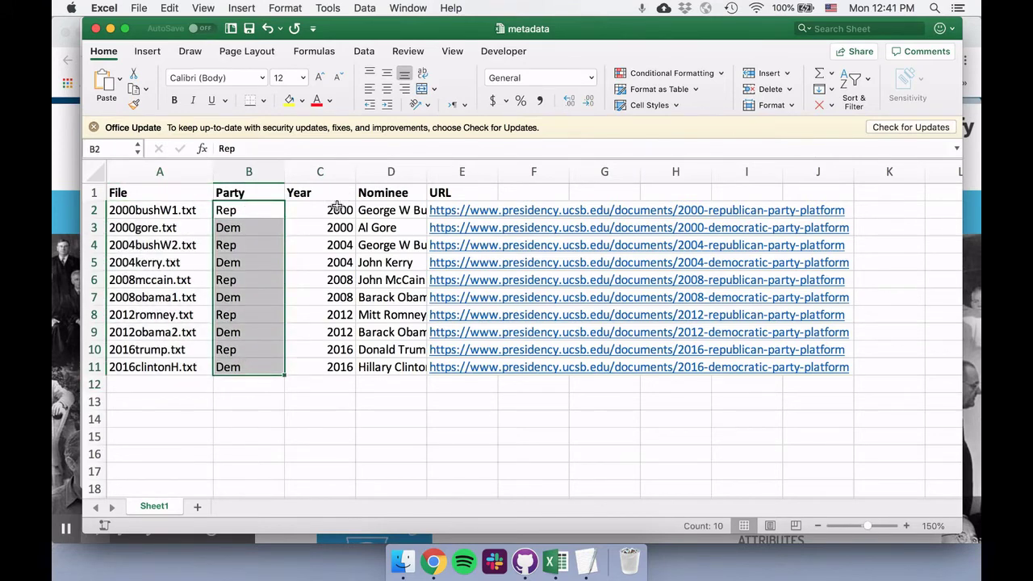
key("Right")
key("Right")
key("Down")
key("Down")
key("Down")
left_click_drag(329, 209, 316, 367)
left_click_drag(388, 211, 395, 367)
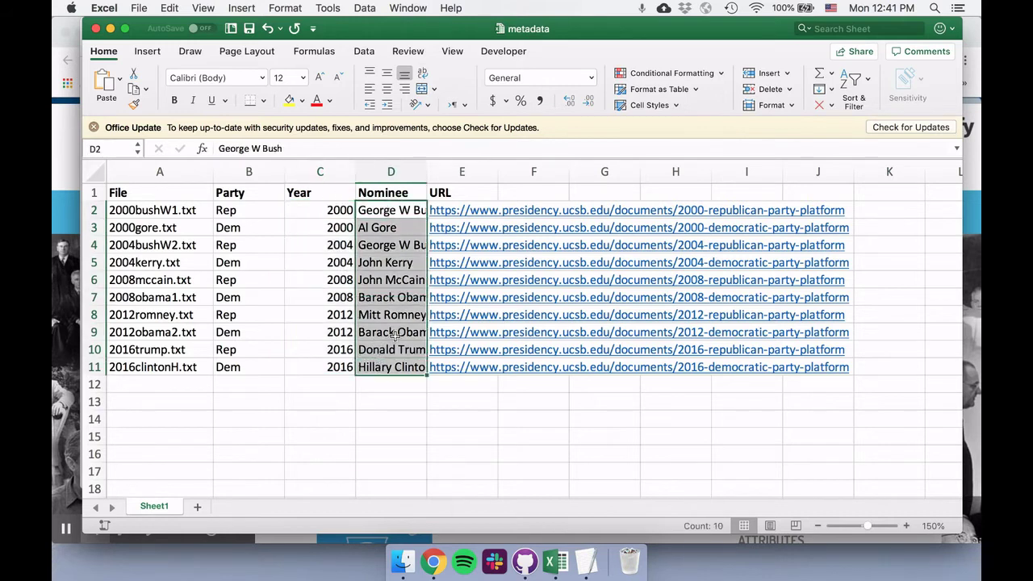
left_click(461, 194)
left_click_drag(458, 230, 464, 364)
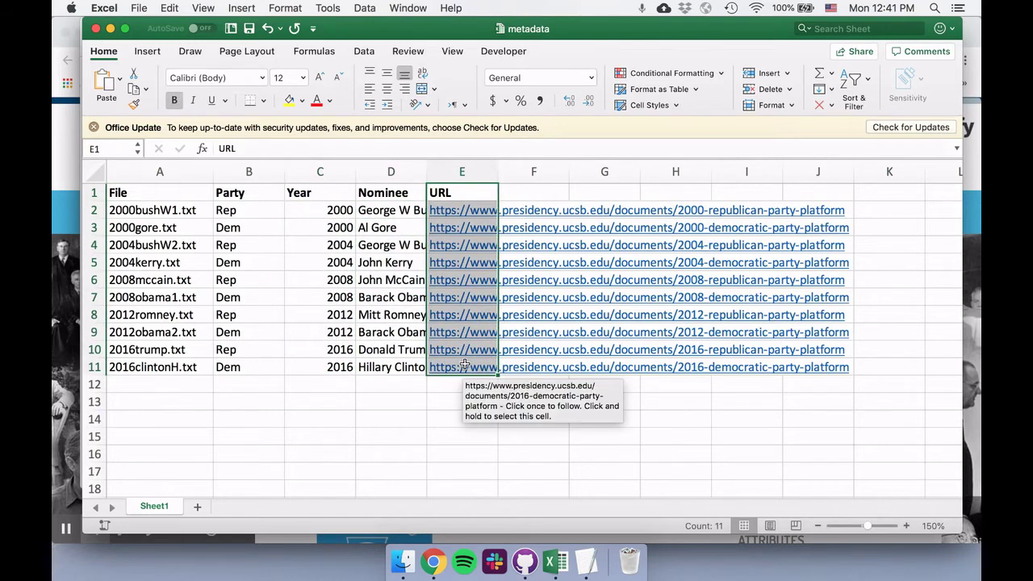
left_click(353, 401)
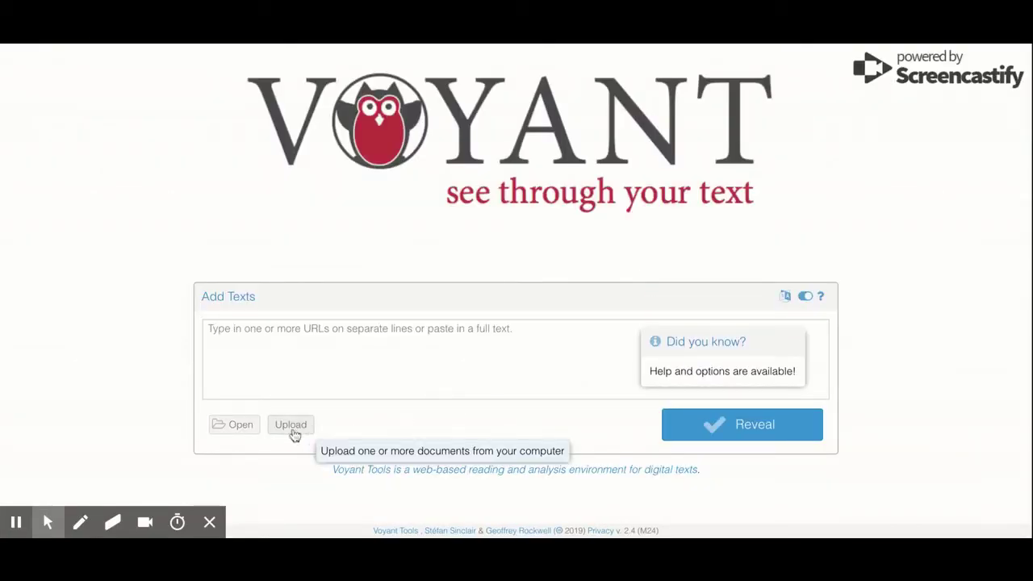
Upload the ten party platform text files from the computer into Voyant Tools to create the corpus.
left_click(295, 435)
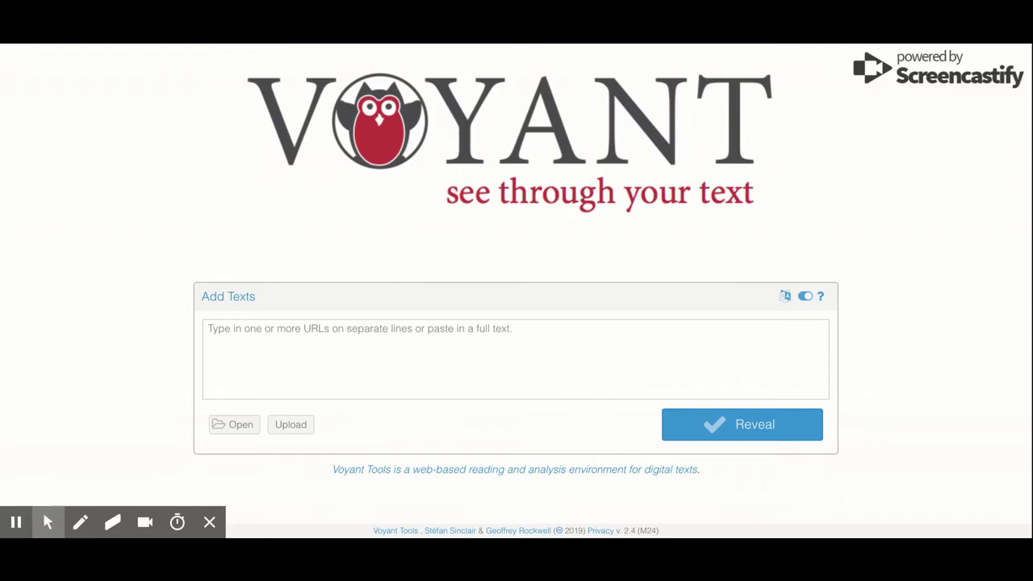
left_click(758, 284)
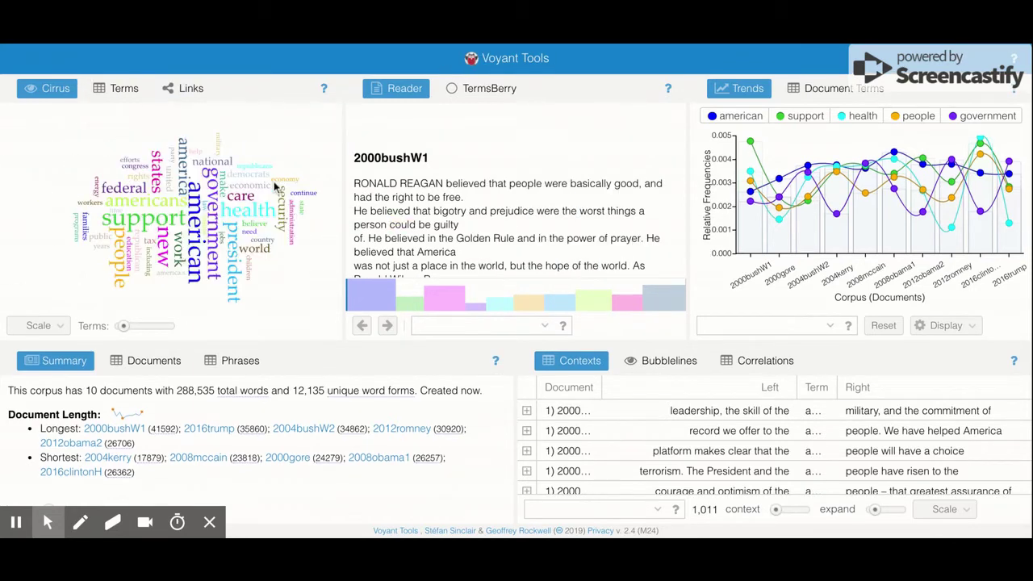
Check the frequency counts of individual terms in the Cirrus word cloud.
mouse_move(275, 187)
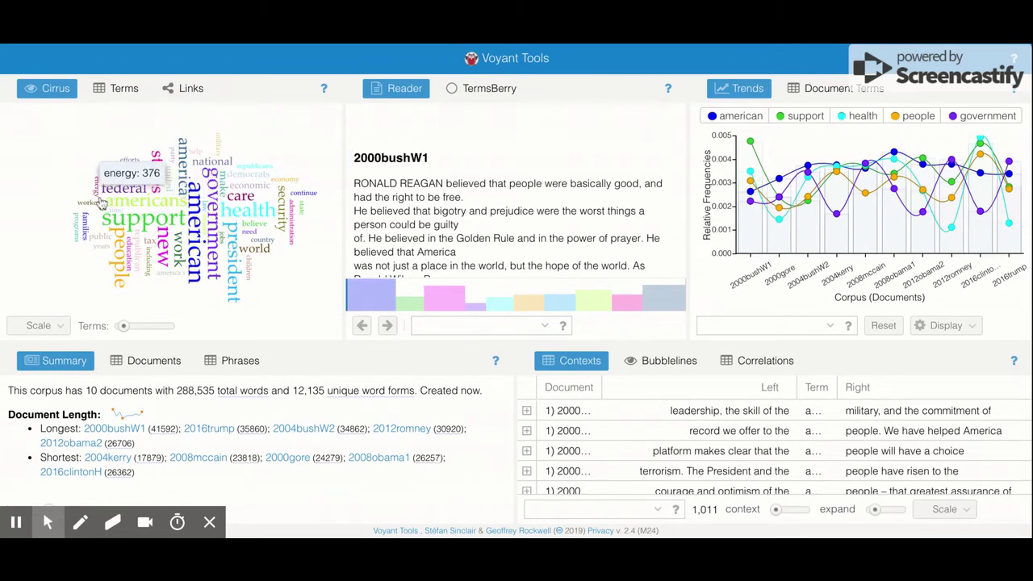
mouse_move(150, 232)
mouse_move(195, 234)
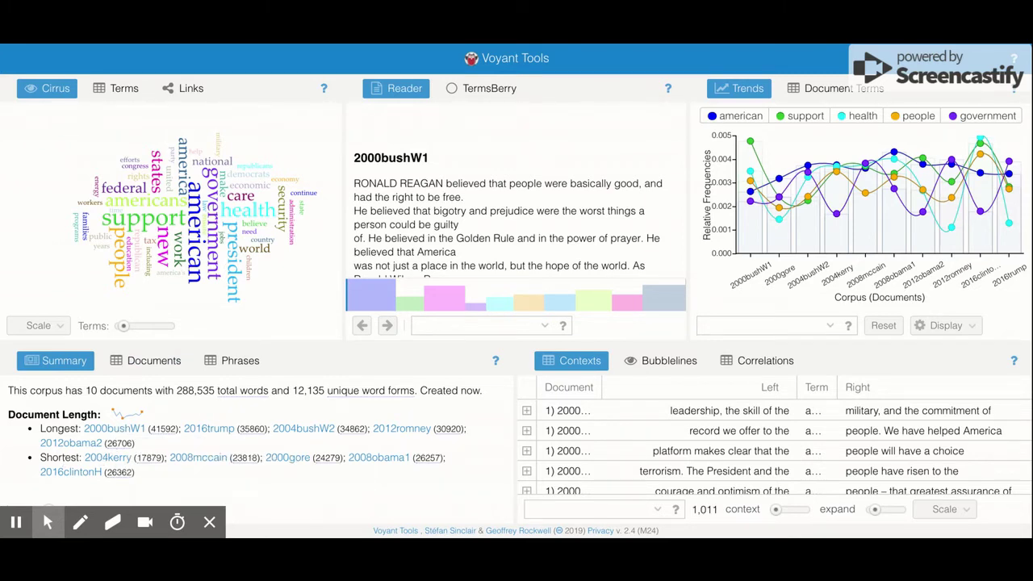
Read through the corpus summary from document length to distinctive words, and look over the 2000bushW1 text in the Reader.
scroll(12, 468, "down", 2)
scroll(12, 468, "up", 1)
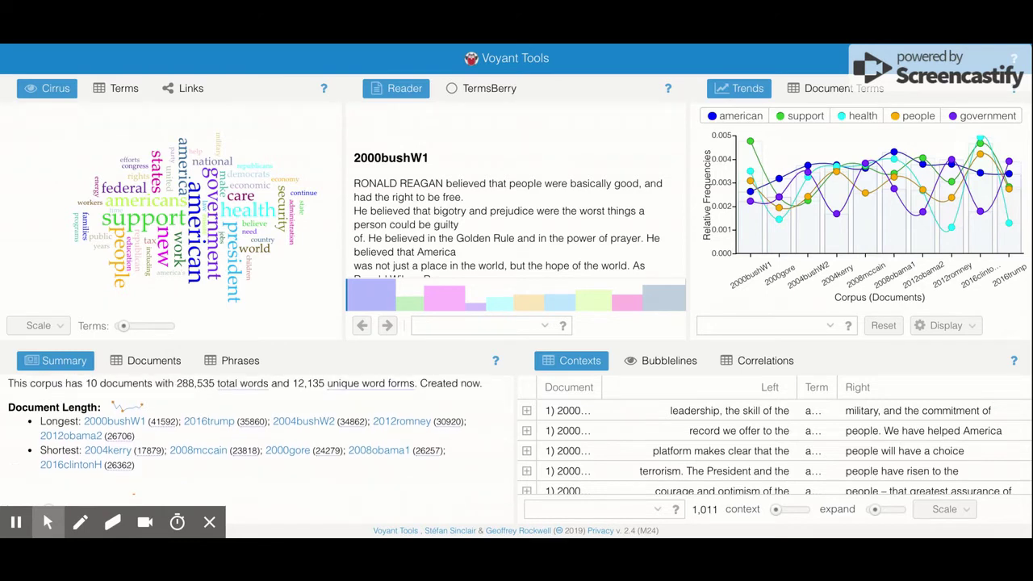
scroll(12, 452, "down", 1)
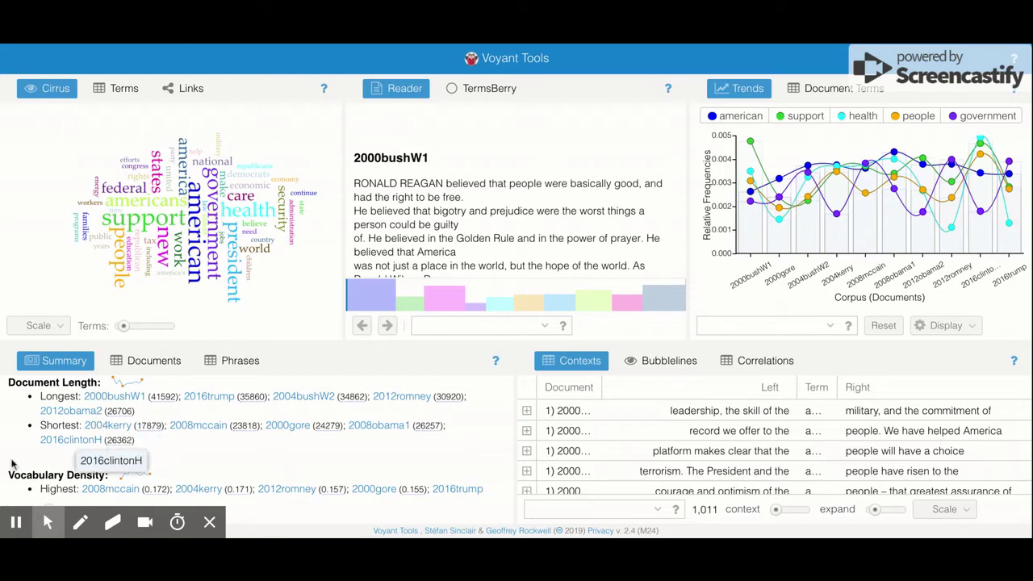
scroll(10, 462, "down", 5)
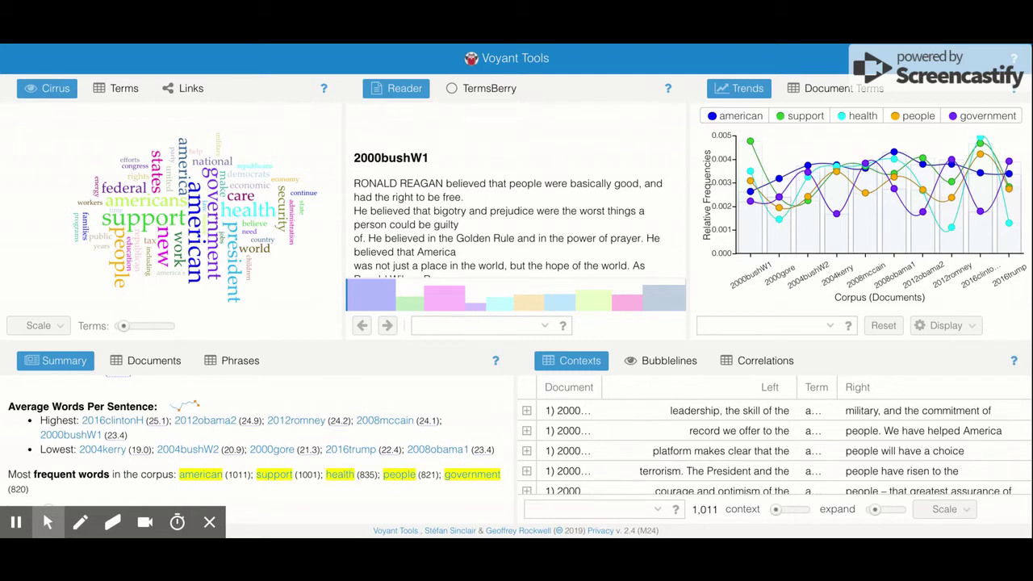
scroll(134, 444, "down", 2)
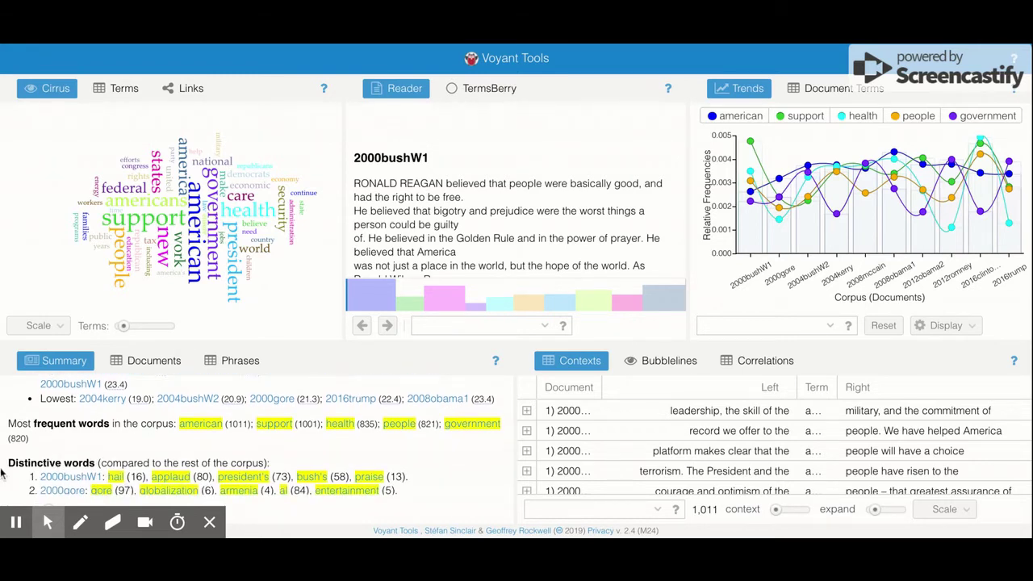
scroll(2, 475, "down", 1)
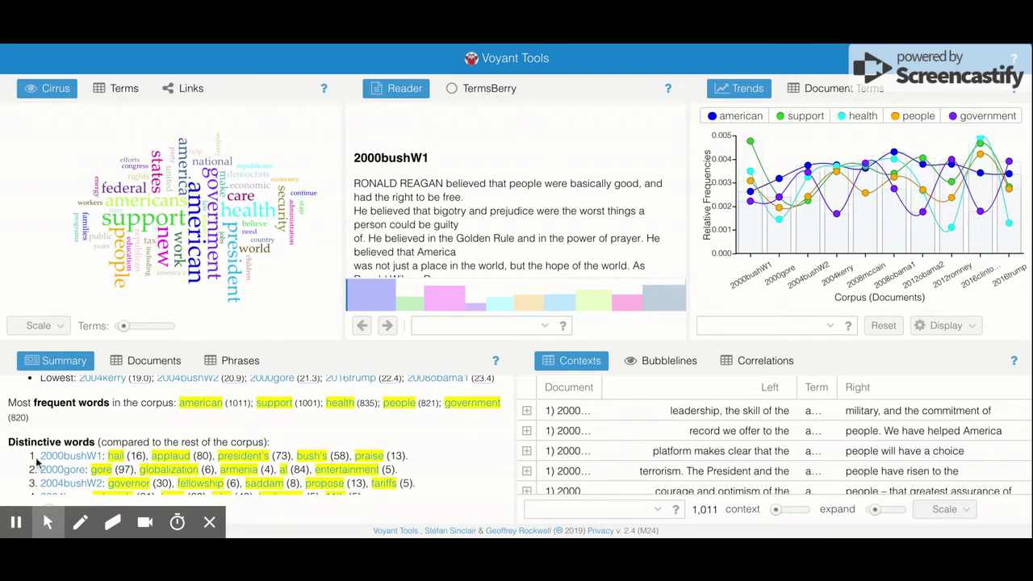
scroll(36, 460, "down", 2)
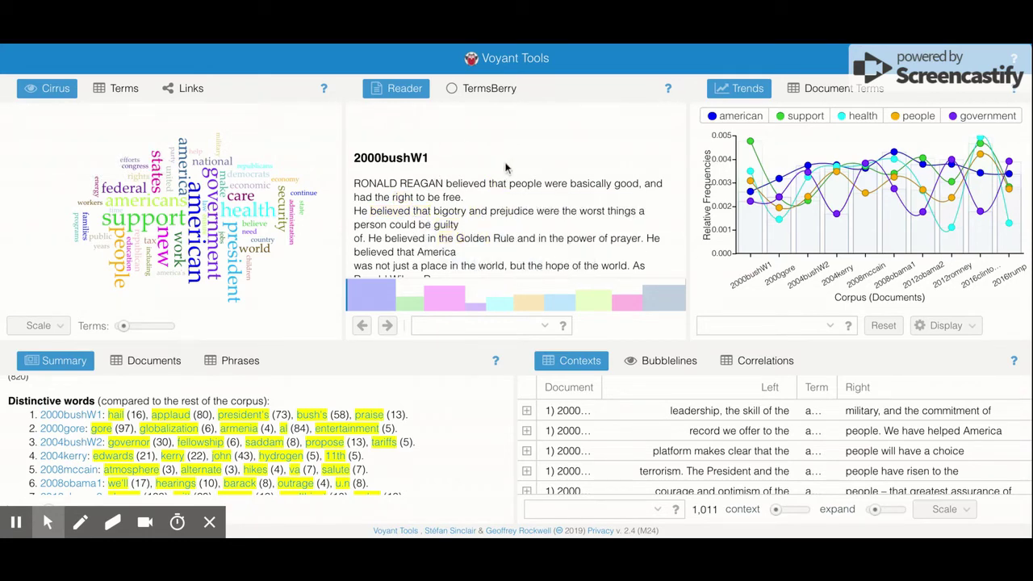
scroll(505, 167, "down", 5)
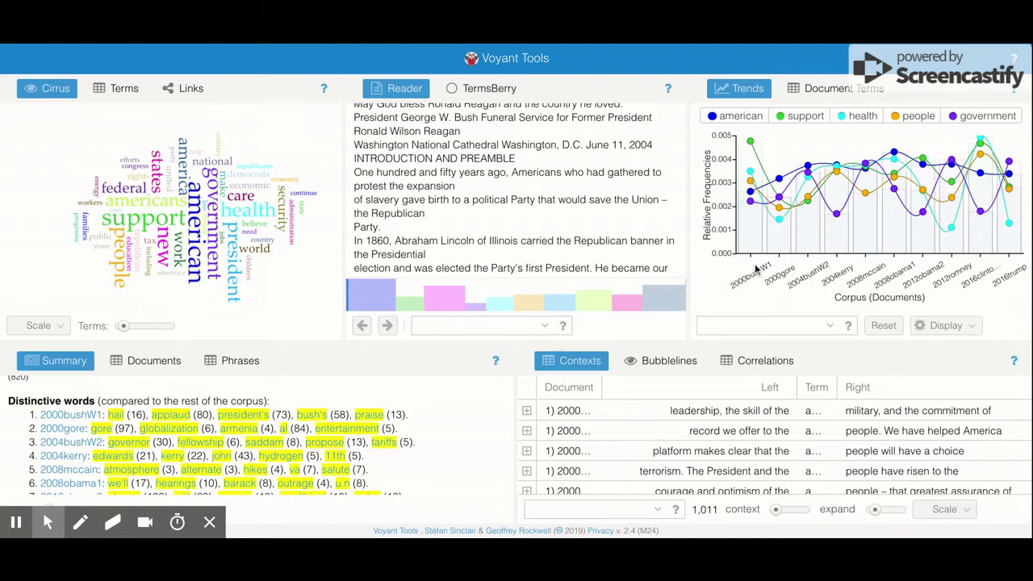
Hide american, support, people and government in the Trends chart so only health is plotted, and inspect its points across the documents.
mouse_move(748, 214)
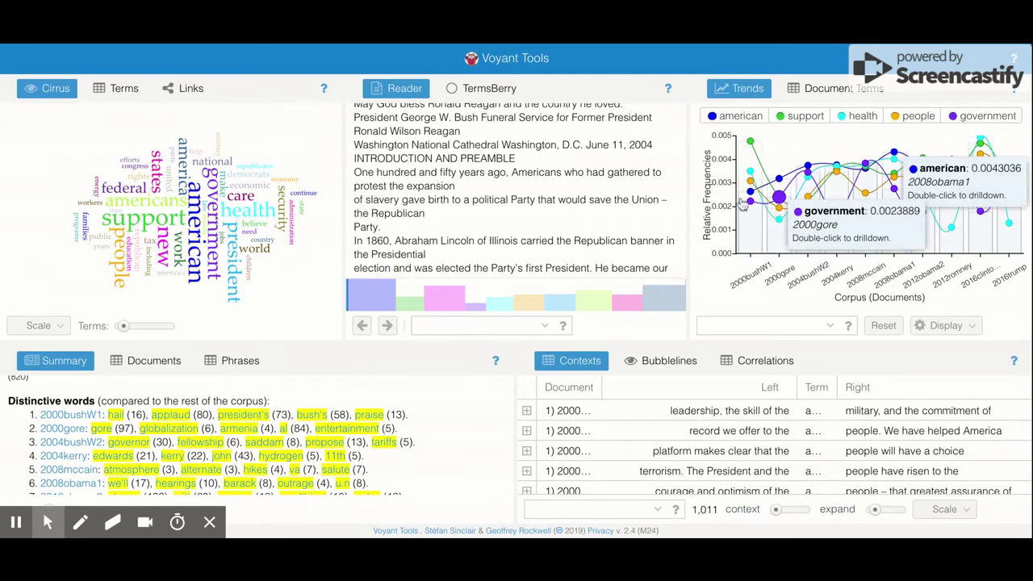
left_click(754, 115)
left_click(805, 116)
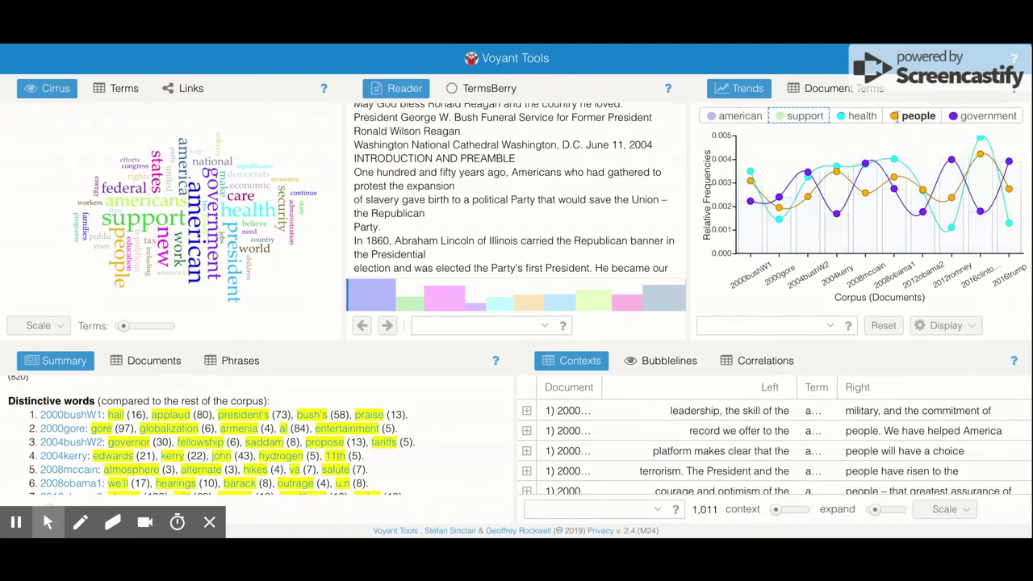
left_click(894, 116)
left_click(986, 116)
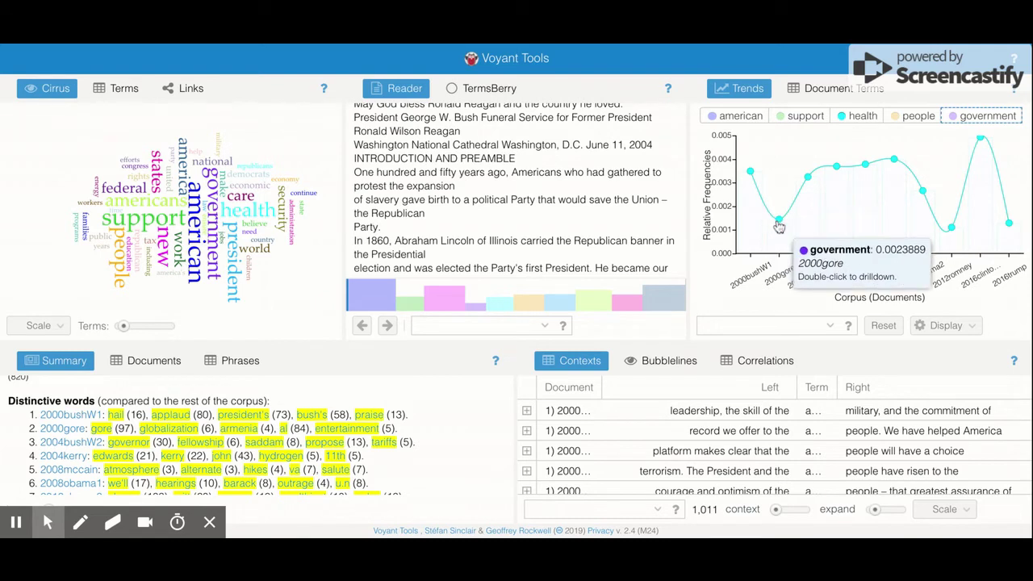
mouse_move(808, 175)
mouse_move(876, 172)
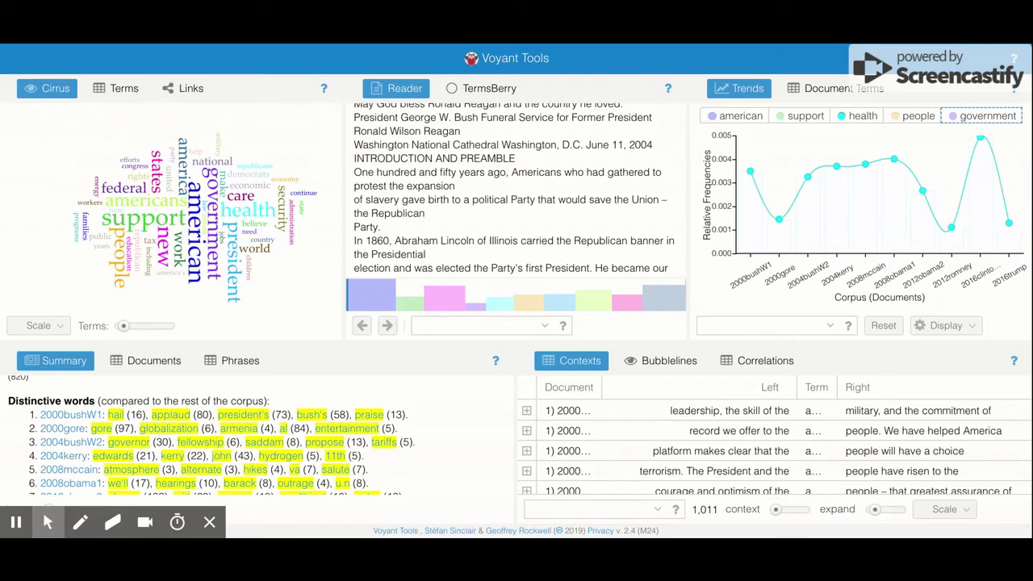
Plot the terms crime*, crimes and crime in the Trends chart and inspect their frequencies across the documents.
left_click(751, 326)
type("t")
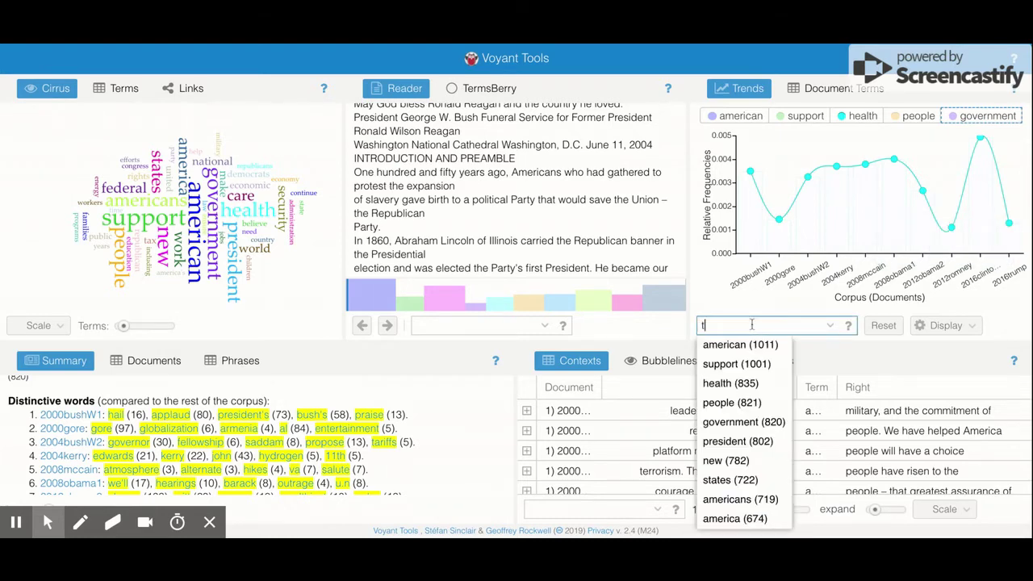
type("ri")
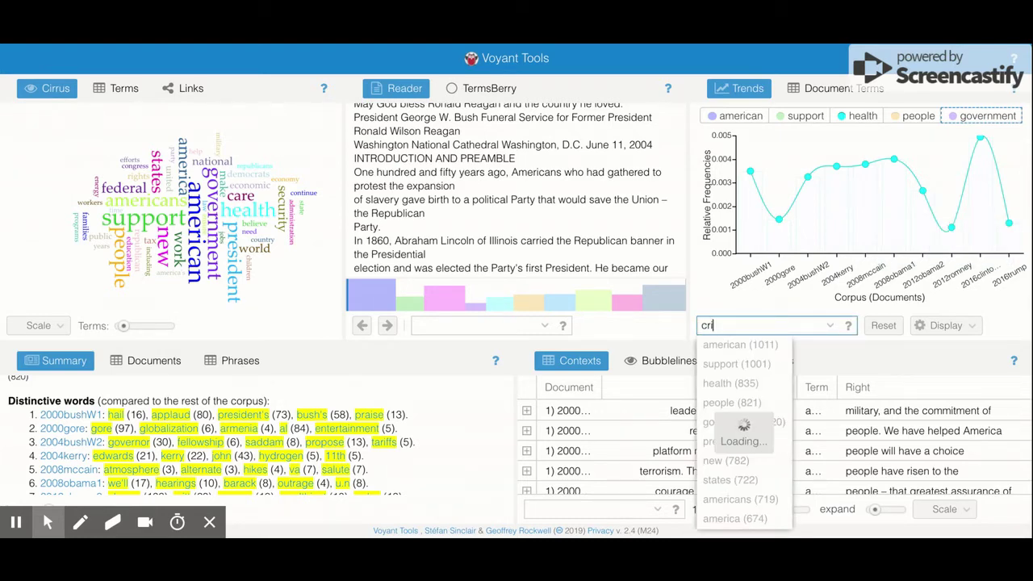
type("me")
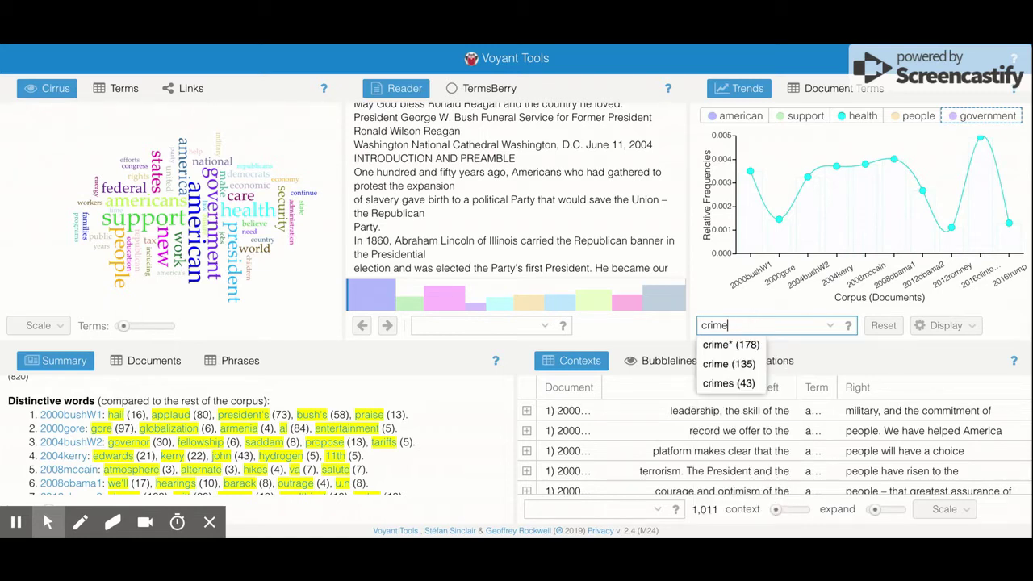
left_click(730, 344)
left_click(730, 363)
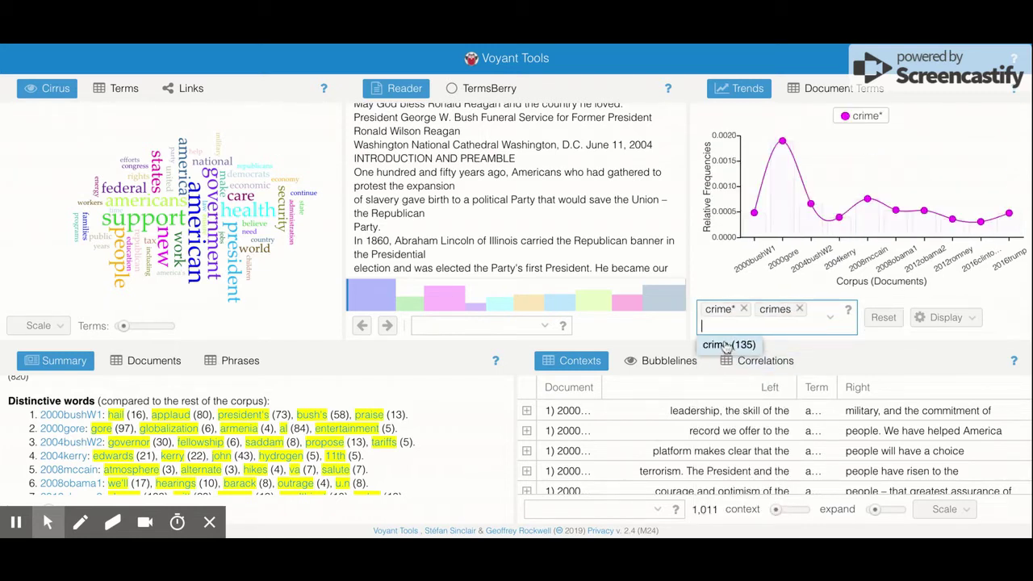
left_click(729, 346)
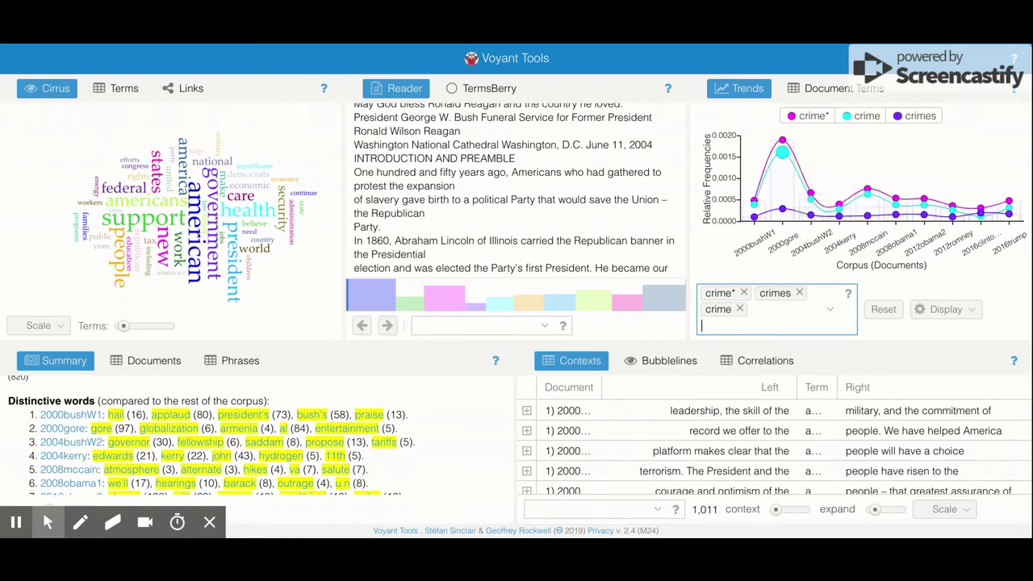
mouse_move(783, 146)
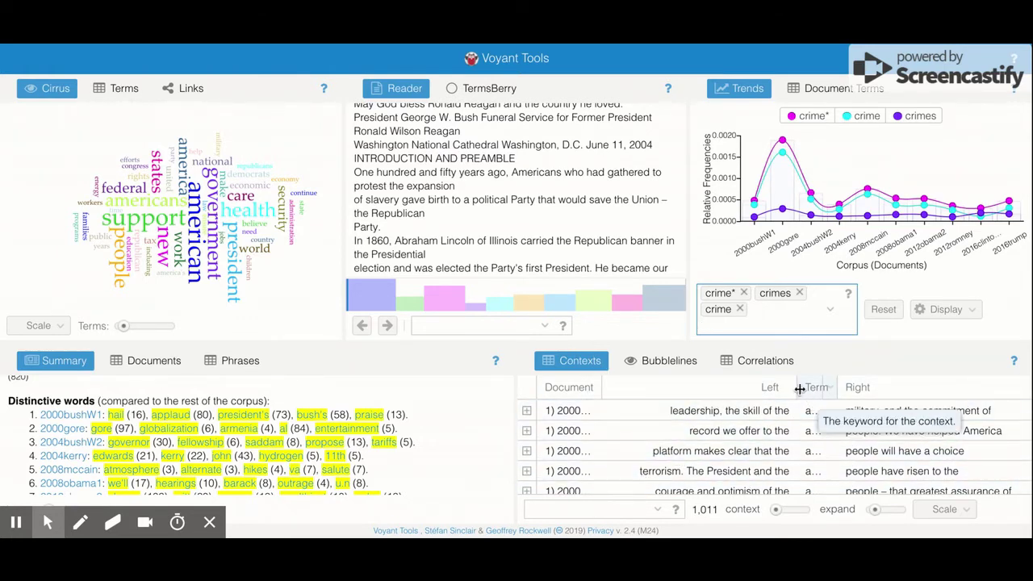
Widen the Term column in Contexts and filter the keyword contexts to crime*.
left_click_drag(798, 388, 836, 389)
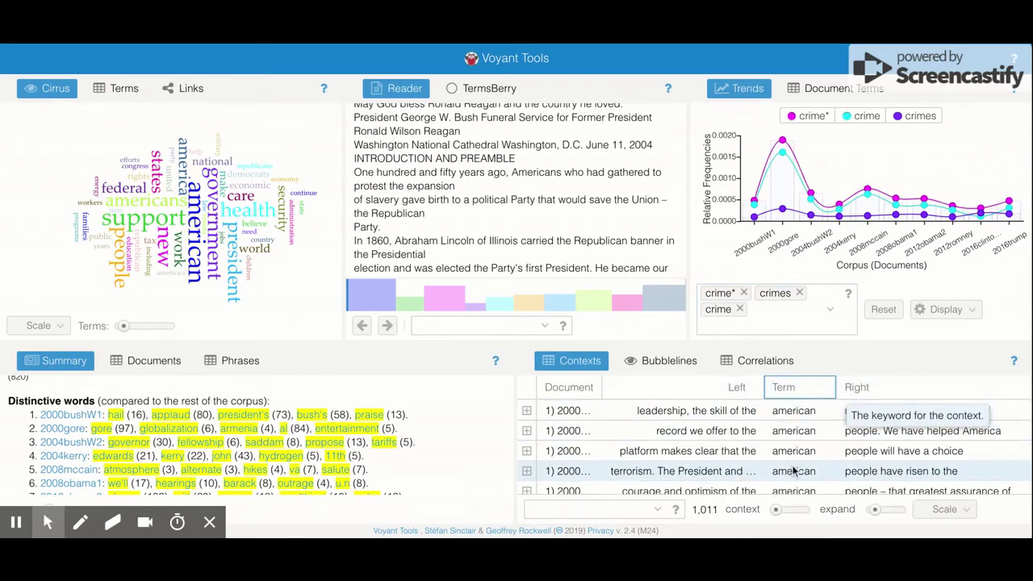
left_click(574, 508)
type("crim")
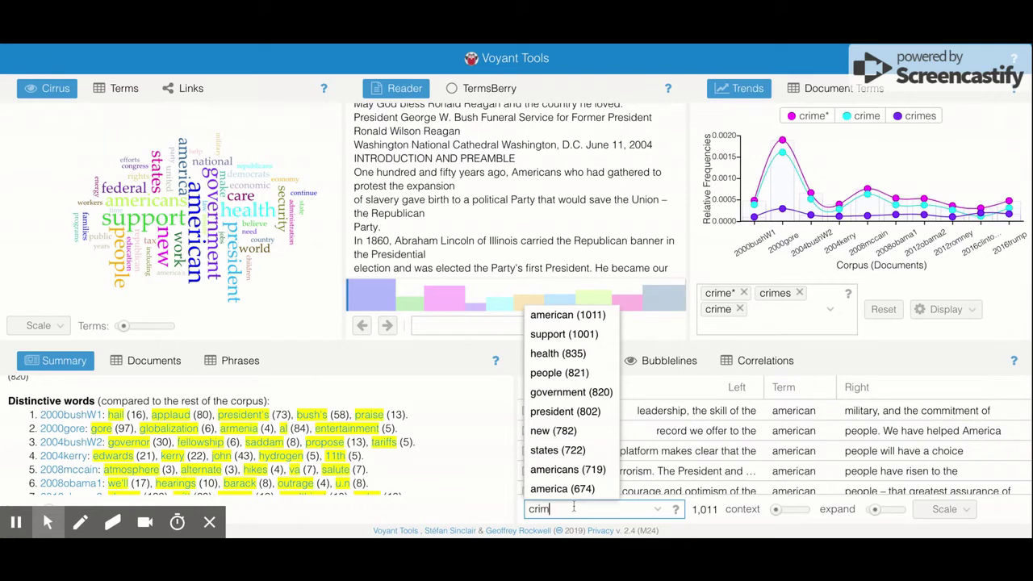
type("e")
left_click(557, 449)
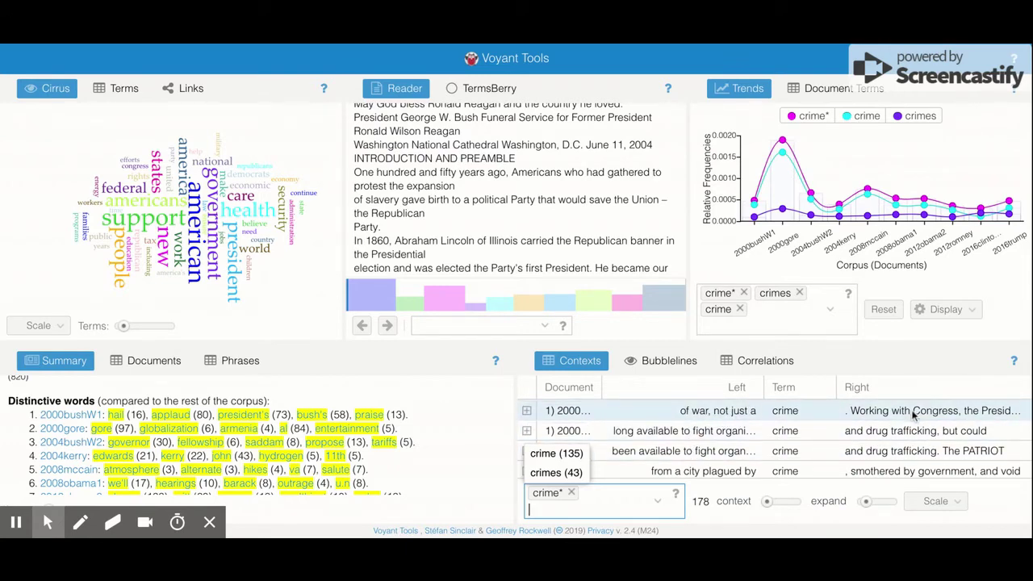
Widen the Document column in Contexts and read through the crime* passages from 2000bushW1 into 2000gore.
scroll(807, 440, "down", 1)
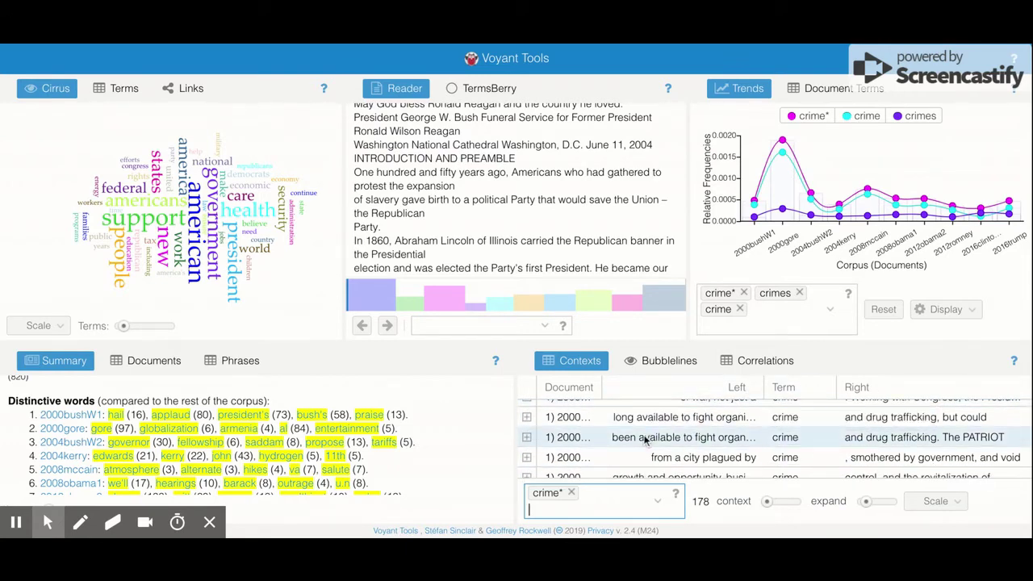
mouse_move(739, 226)
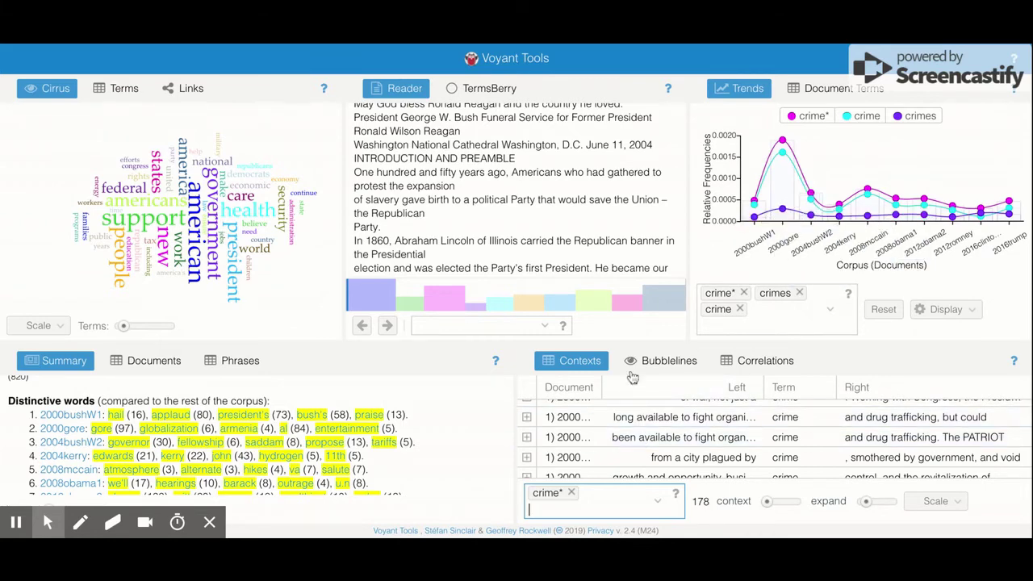
left_click_drag(601, 386, 622, 387)
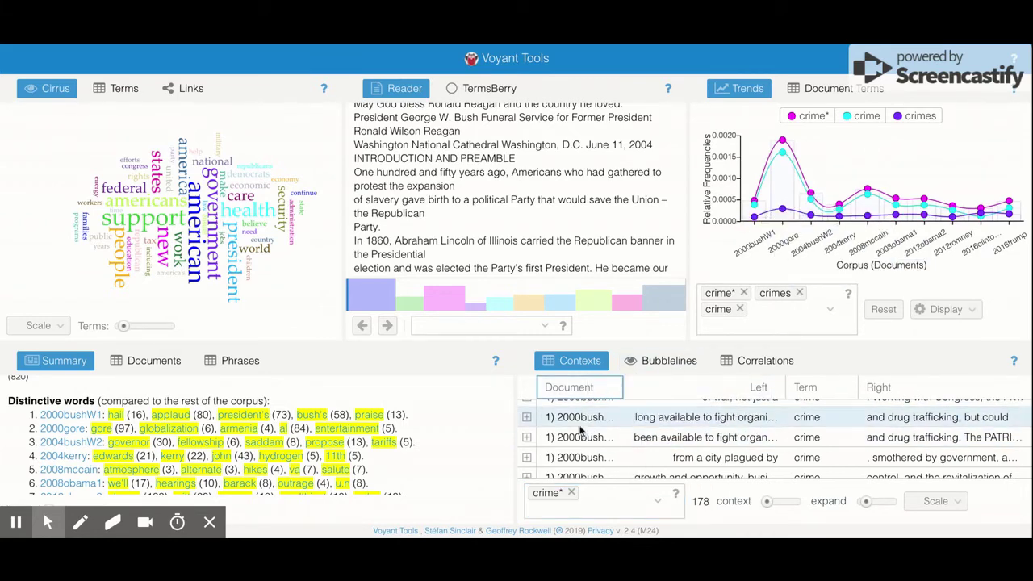
scroll(579, 431, "down", 3)
scroll(579, 432, "down", 10)
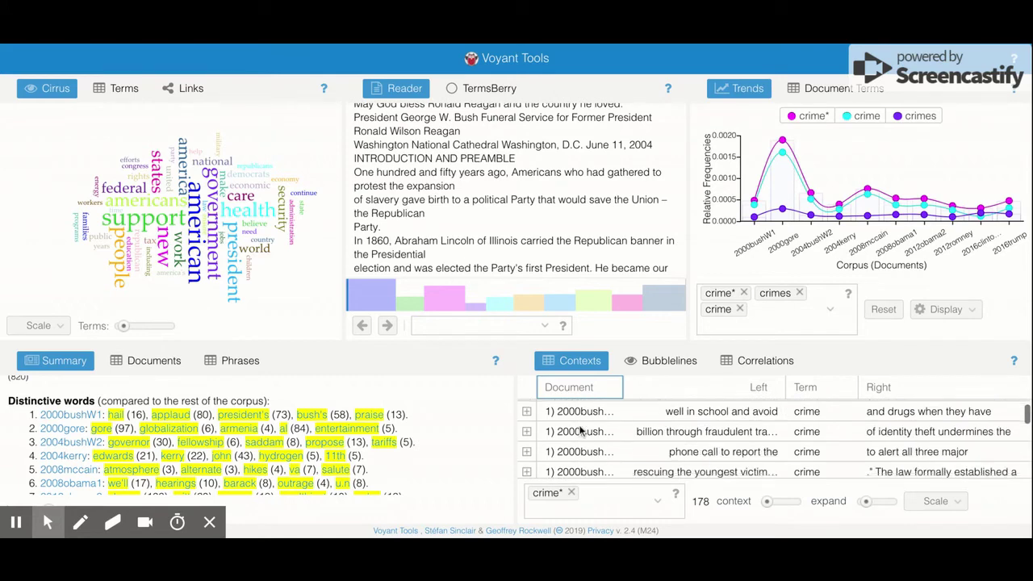
scroll(802, 432, "up", 2)
scroll(803, 432, "down", 3)
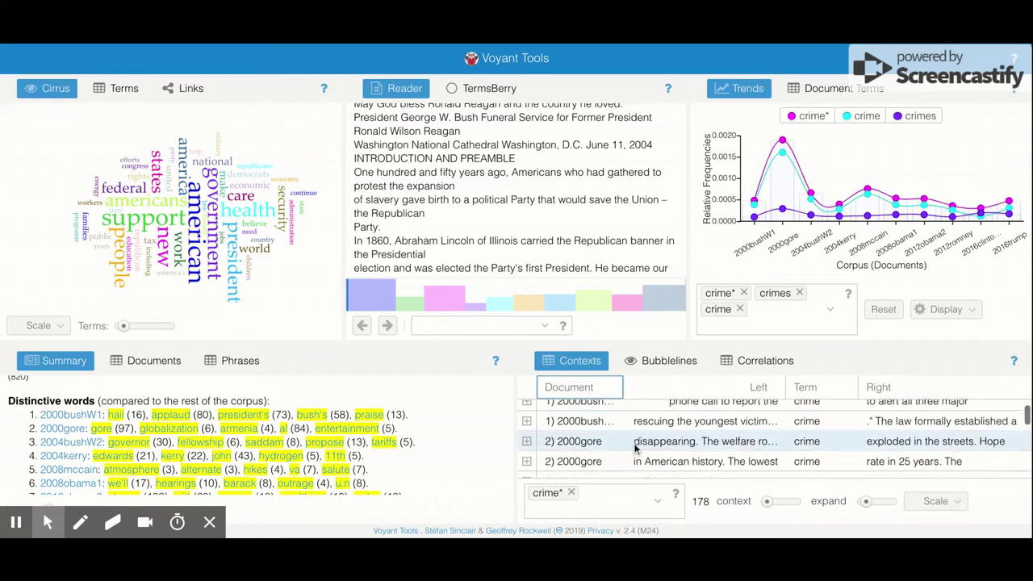
scroll(803, 434, "down", 3)
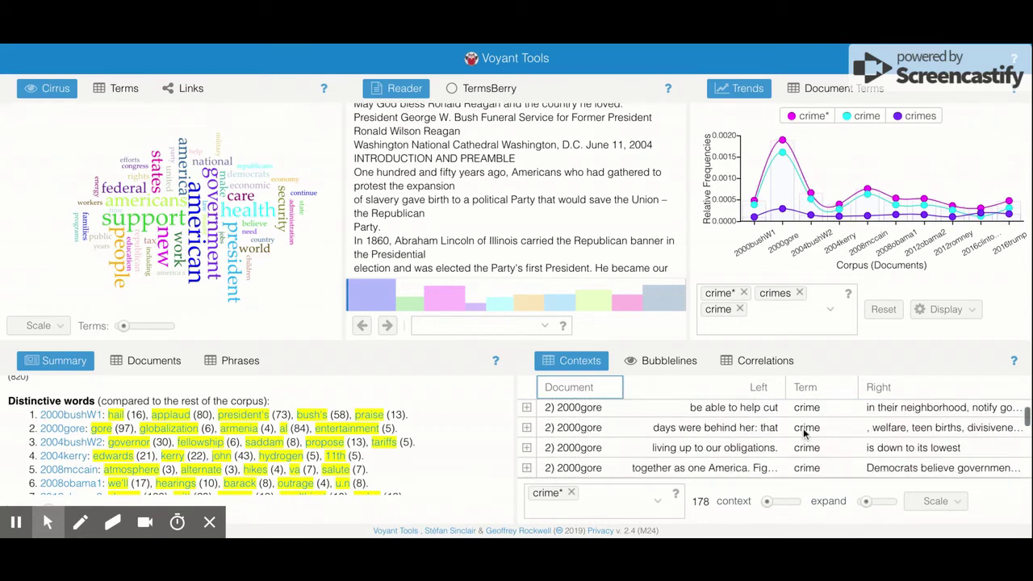
scroll(800, 438, "down", 3)
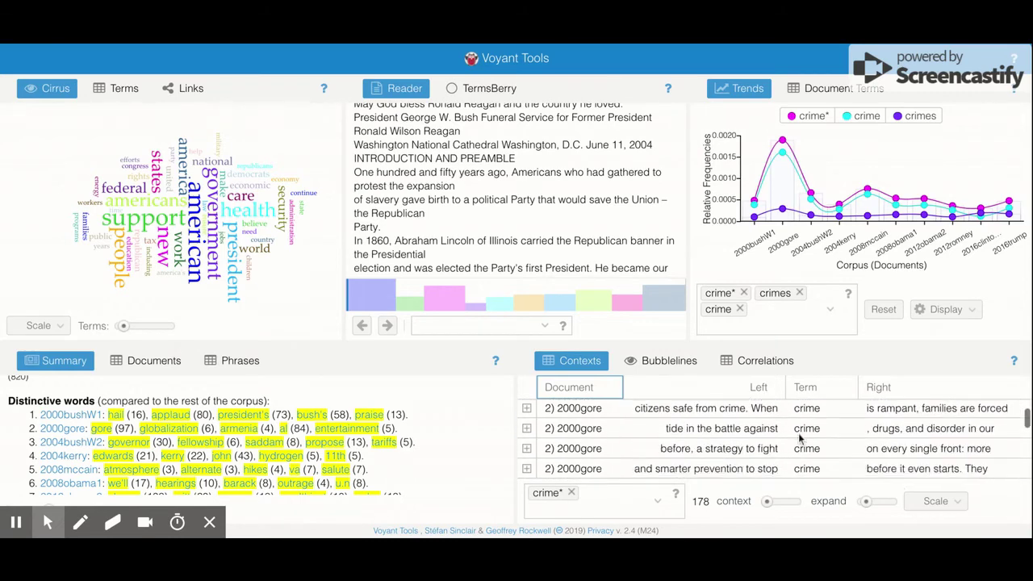
scroll(787, 457, "down", 2)
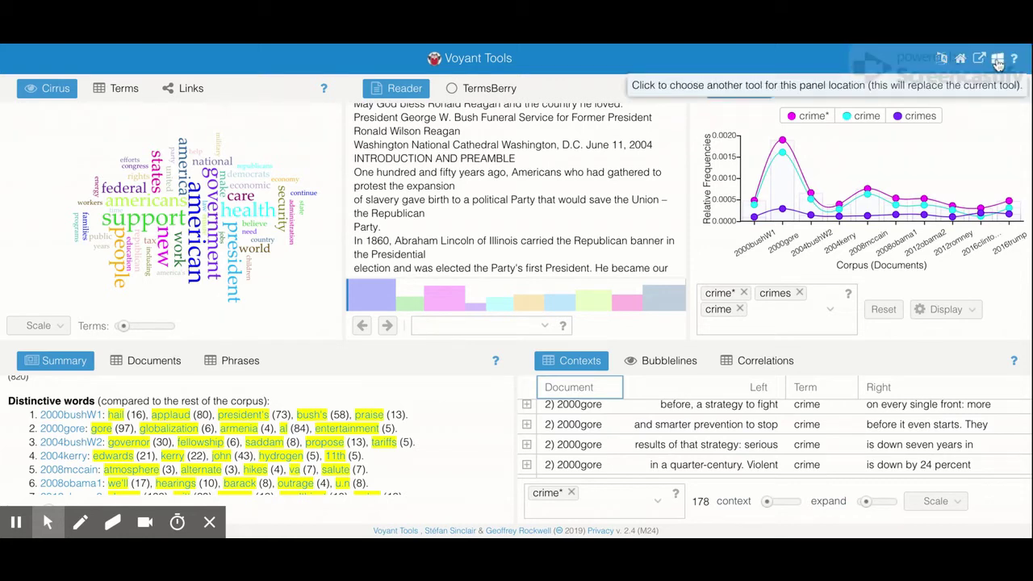
Look through the alternative Corpus Tools and Document Tools offered for the Voyant view.
left_click(997, 61)
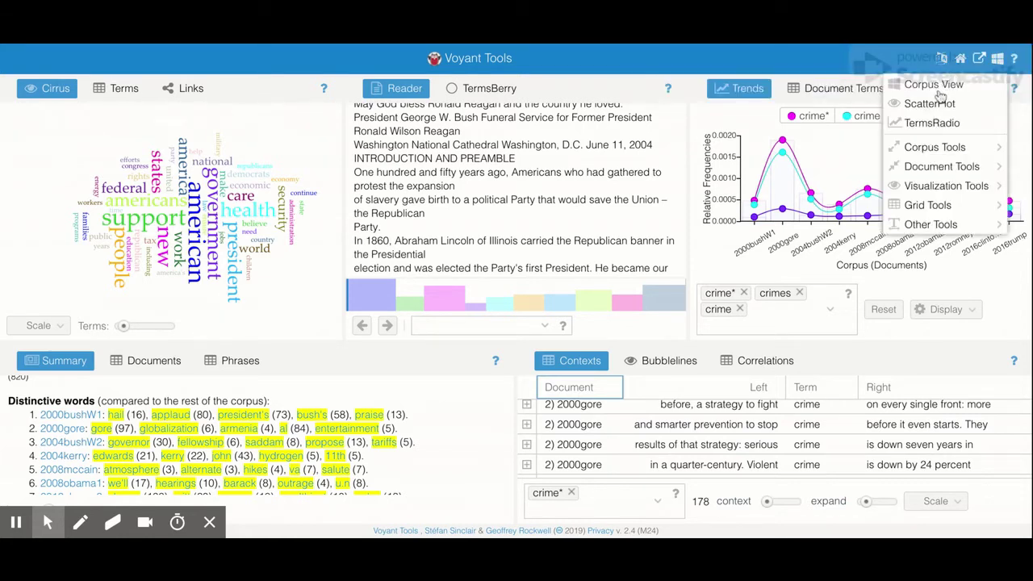
mouse_move(933, 151)
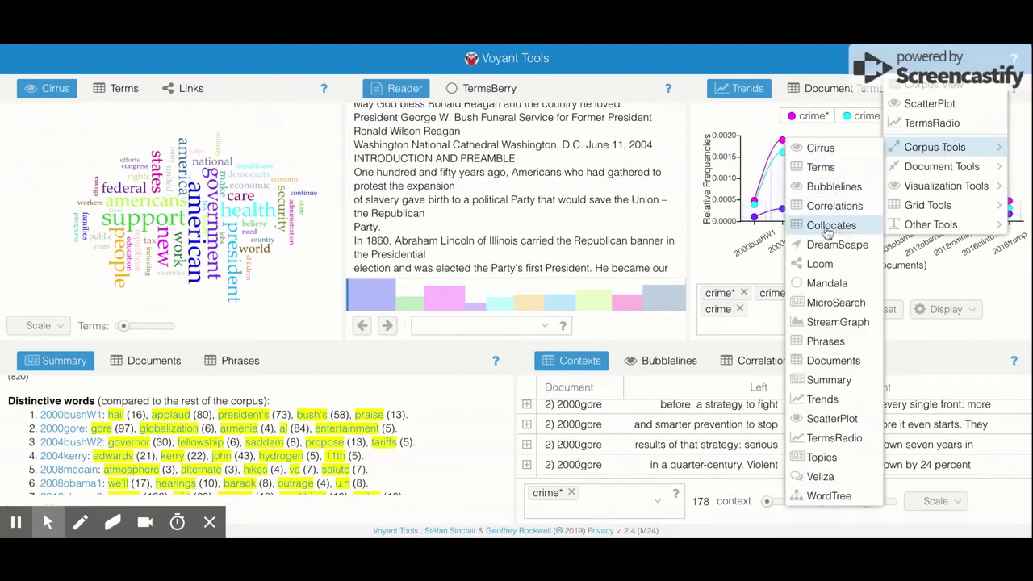
mouse_move(925, 175)
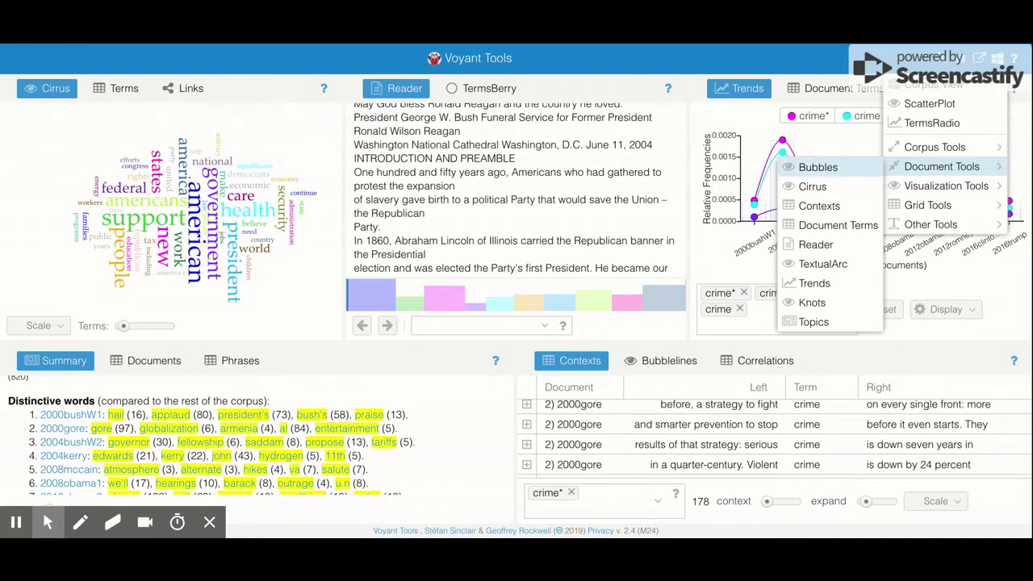
key("Escape")
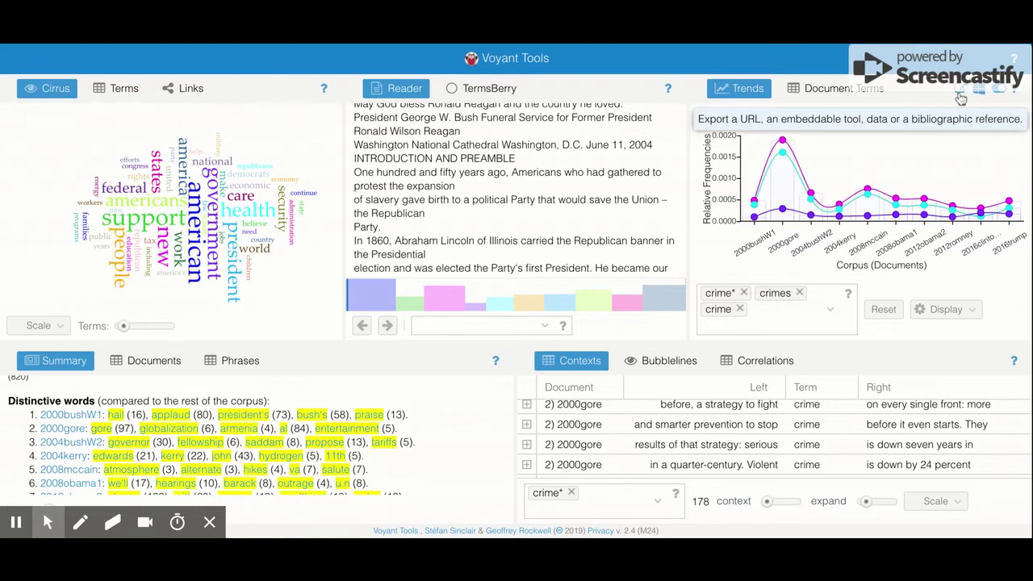
Review the view and visualization export options for the Trends chart, leaving without exporting.
left_click(960, 92)
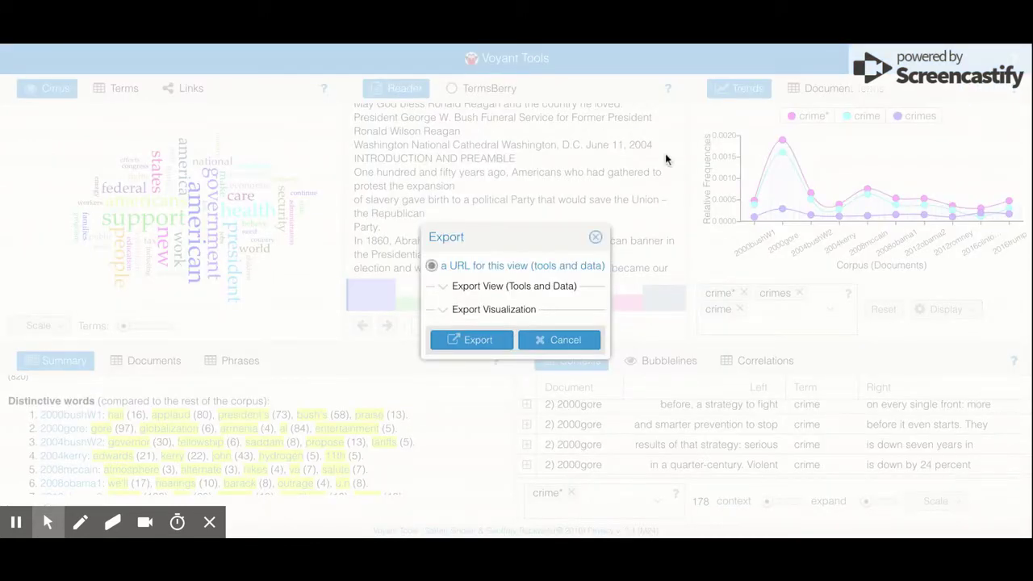
left_click(444, 287)
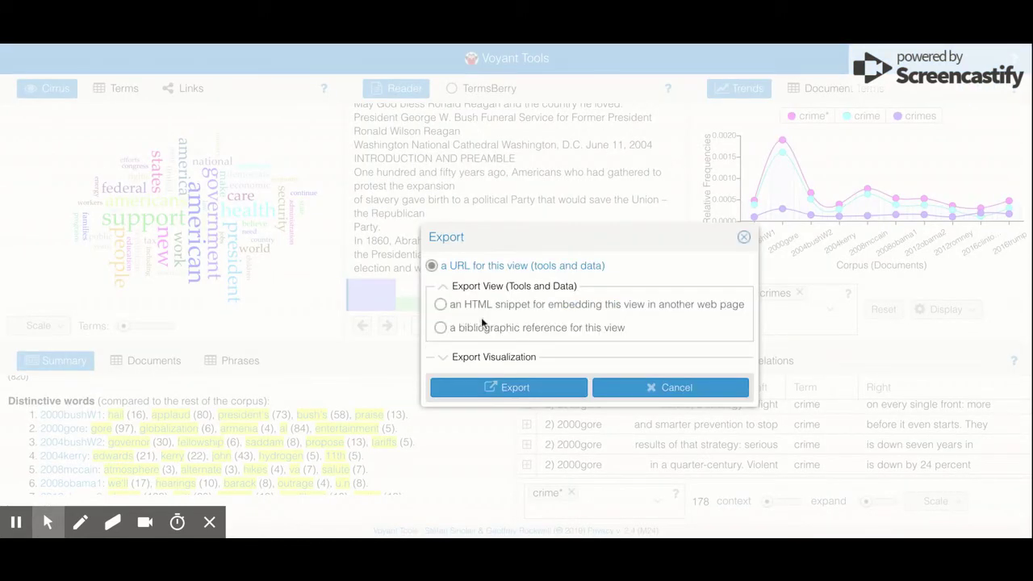
left_click(479, 359)
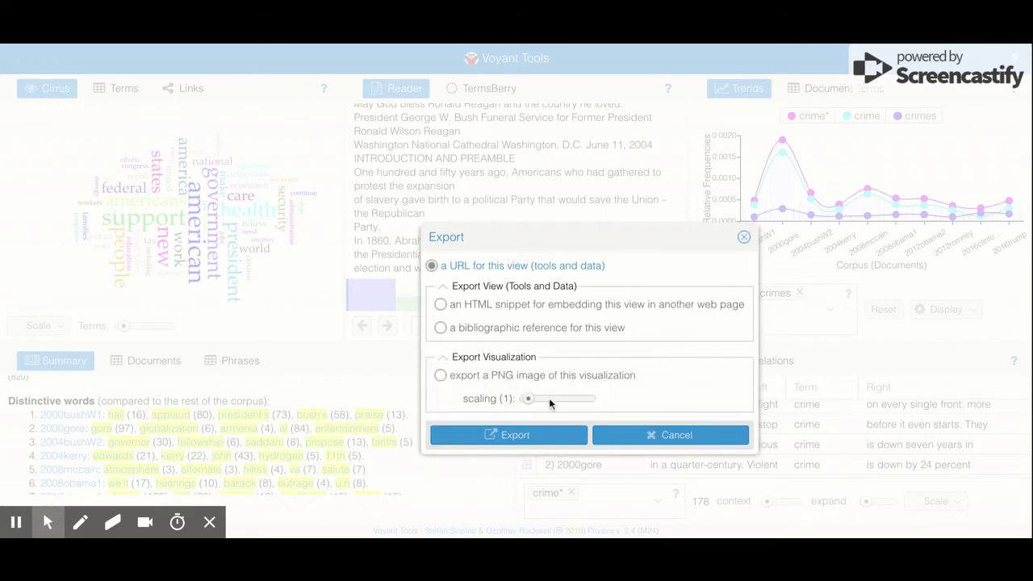
left_click(743, 239)
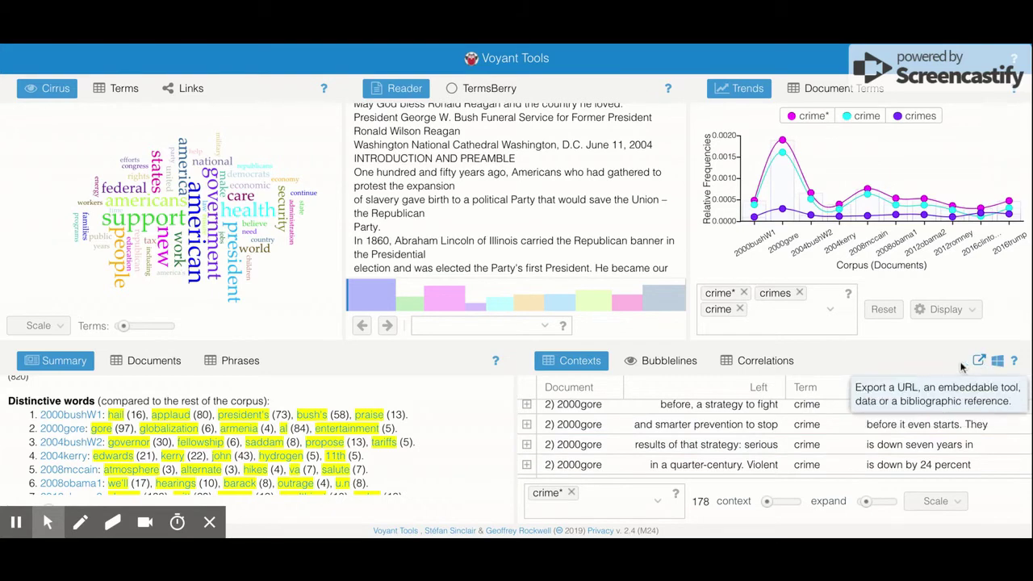
Review the current data export formats for the Contexts table, leaving without exporting.
left_click(978, 364)
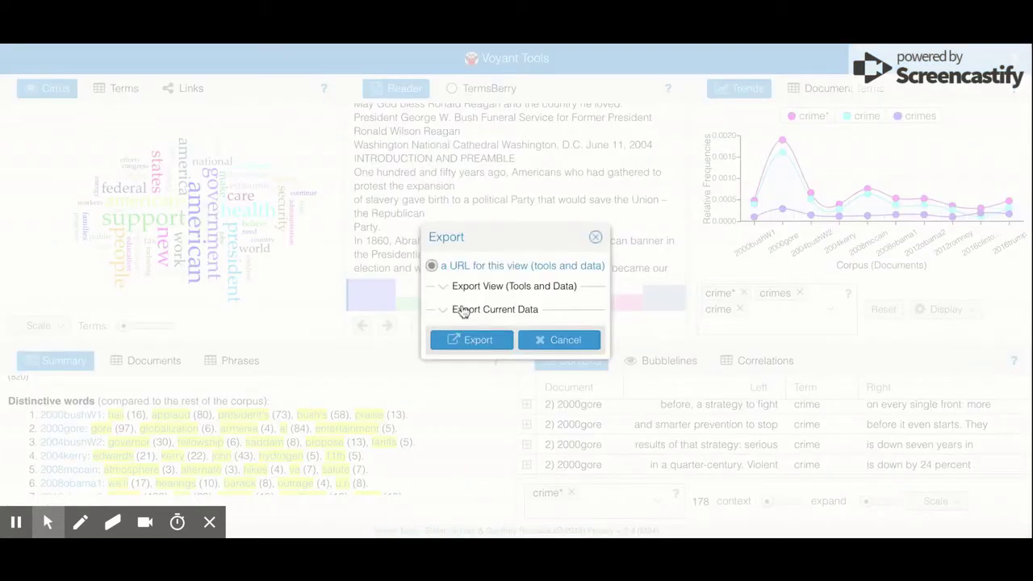
left_click(463, 311)
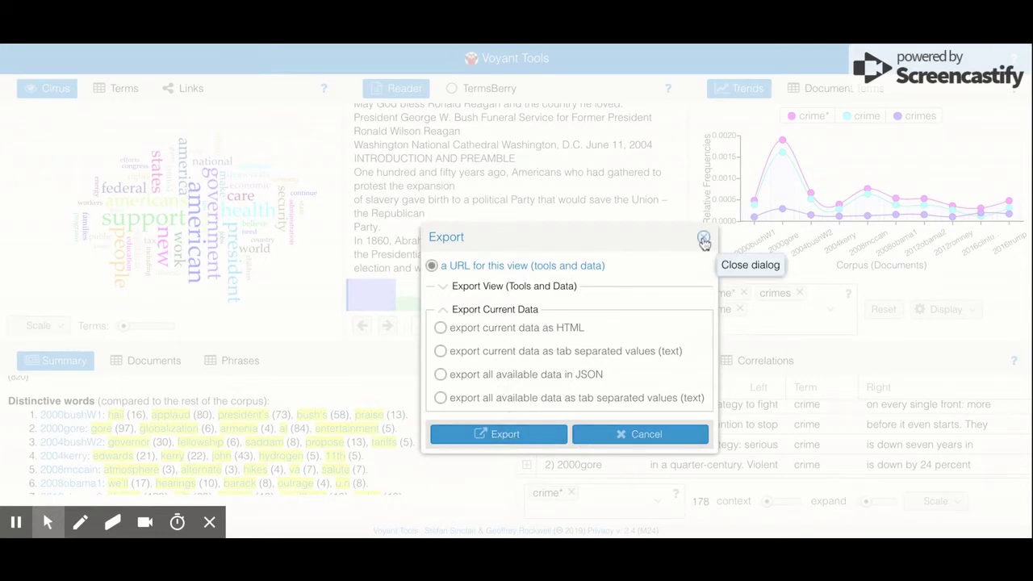
left_click(703, 237)
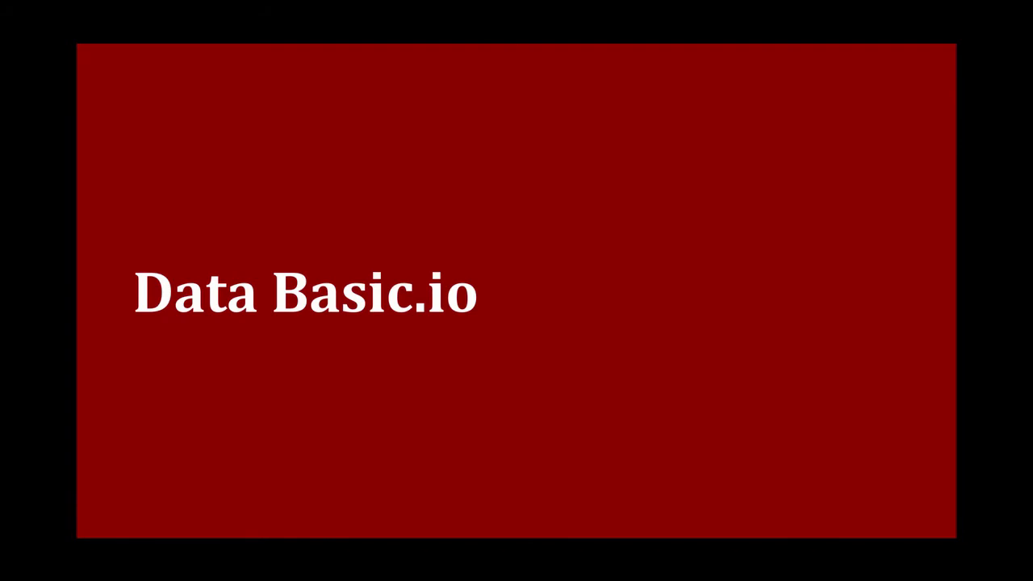
Exit the slide presentation, switch to the DataBasic.io site and open its WordCounter tool.
key("Escape")
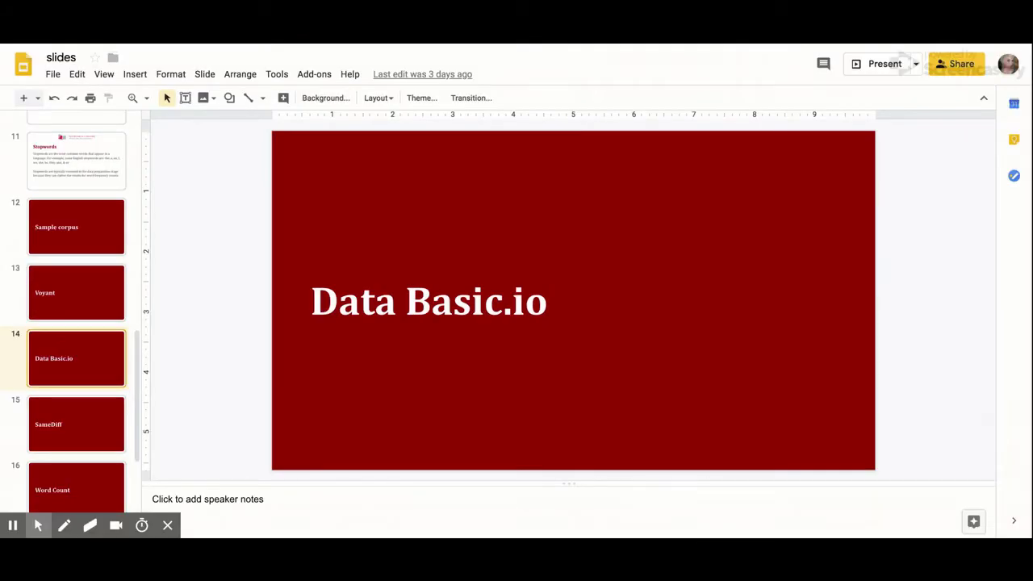
key("ctrl+Tab")
scroll(574, 374, "down", 2)
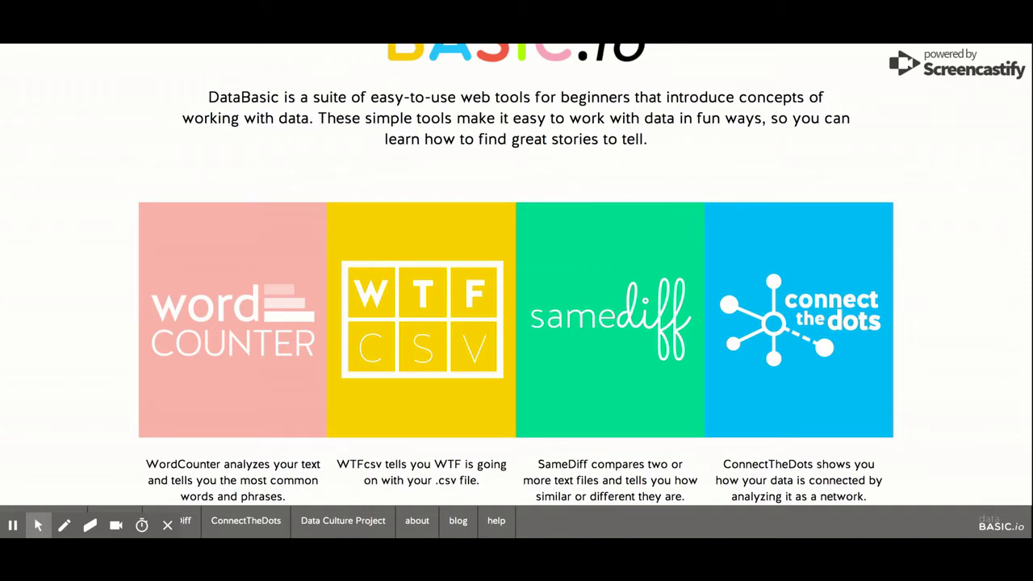
left_click(233, 320)
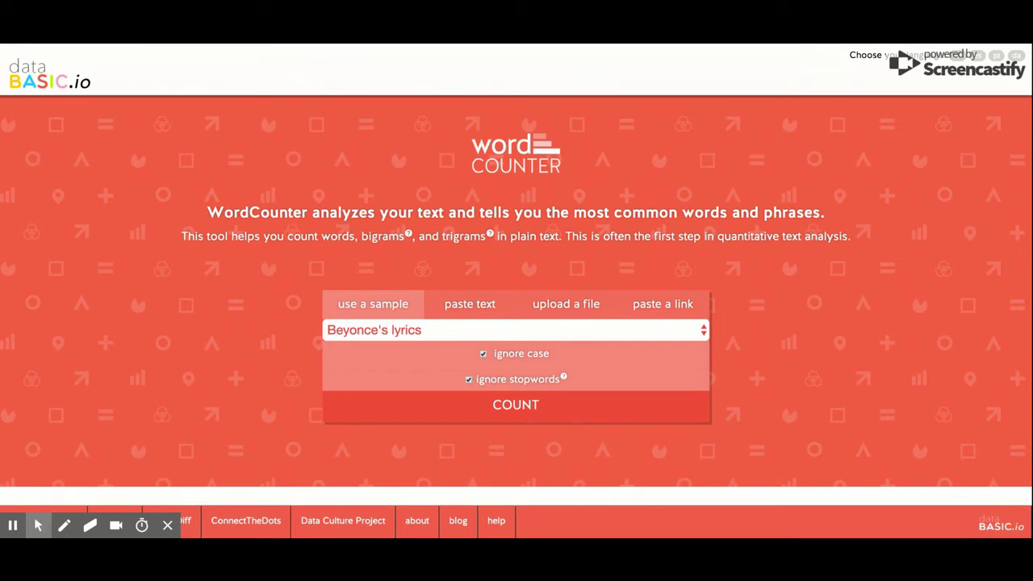
Upload 2000gore.txt to WordCounter, count its words ignoring case and stopwords, and view the resulting word cloud.
left_click(593, 305)
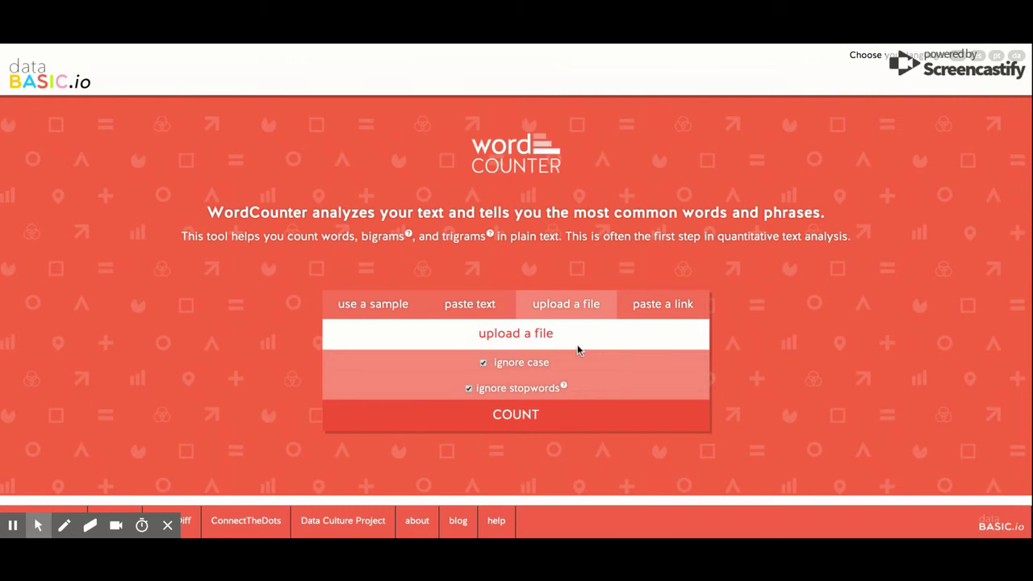
key("Return")
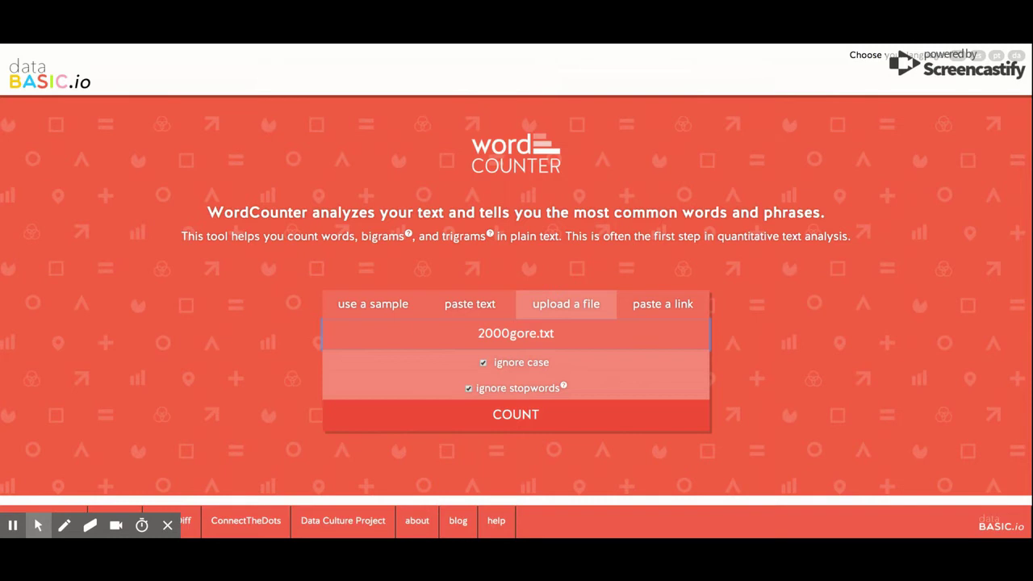
left_click(505, 417)
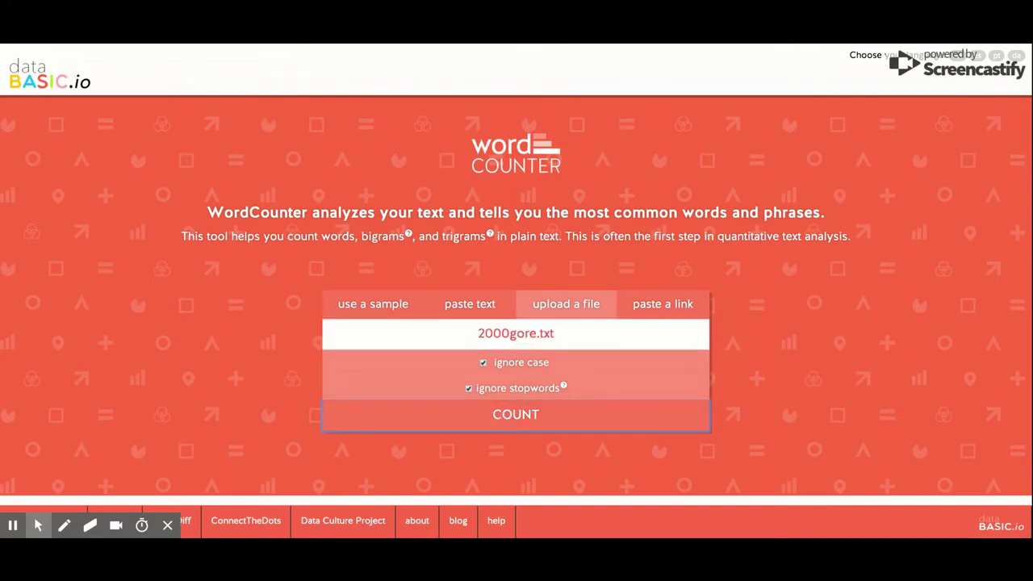
scroll(676, 282, "down", 3)
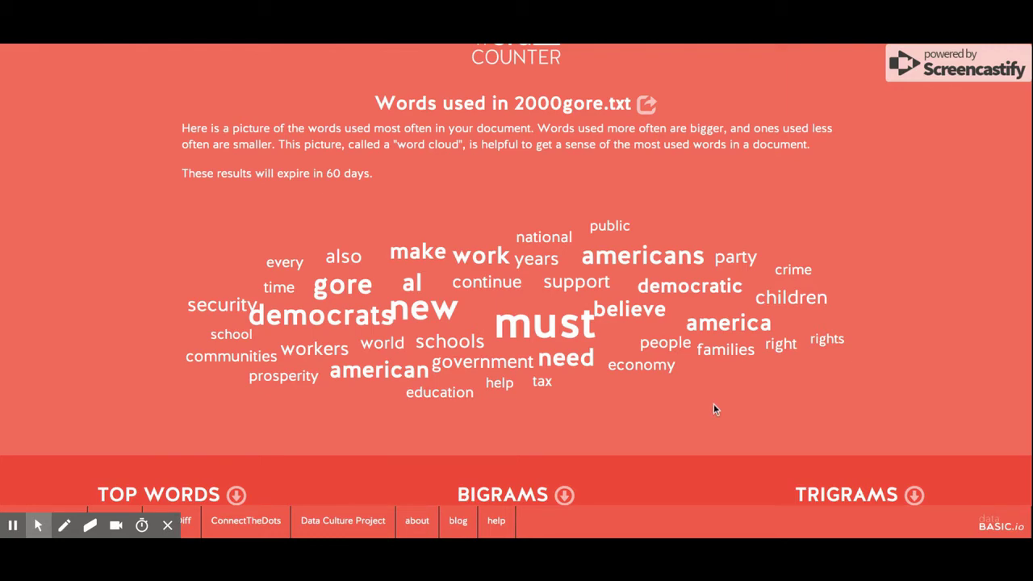
Examine the WordCounter top words, bigrams and trigrams tables for 2000gore.txt and the suggestions for further analysis below them.
scroll(174, 322, "down", 3)
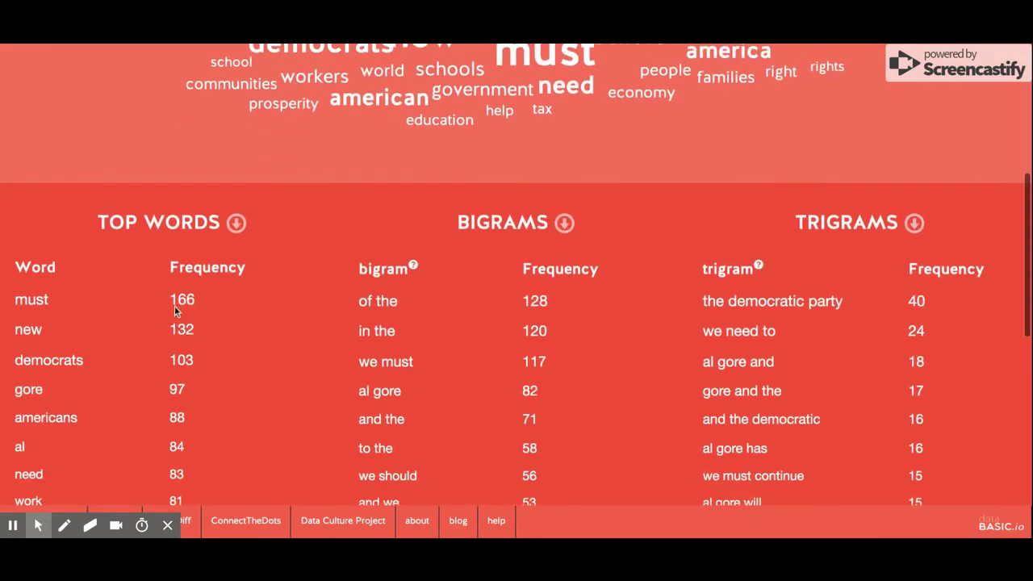
scroll(507, 234, "down", 1)
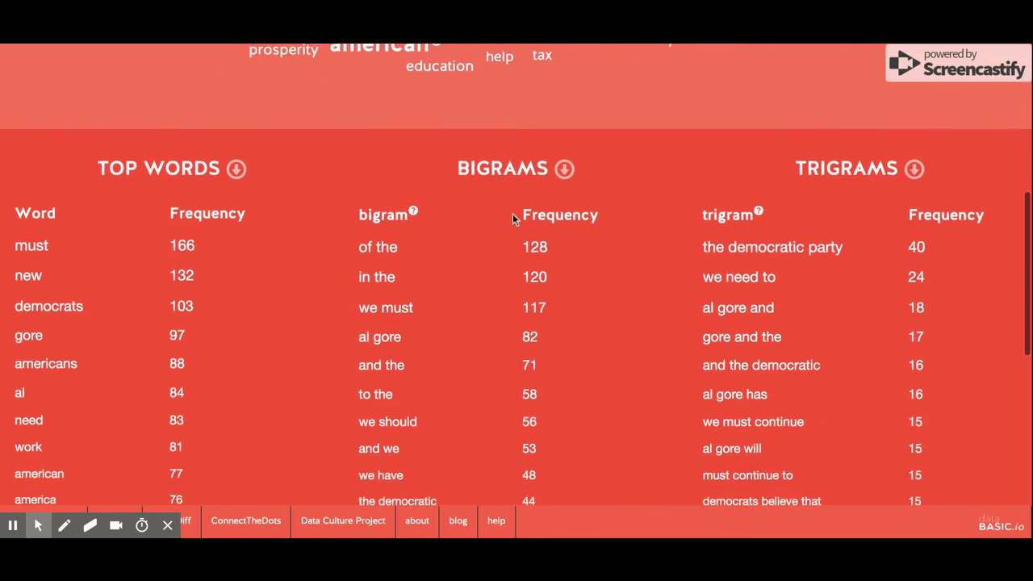
scroll(820, 207, "down", 1)
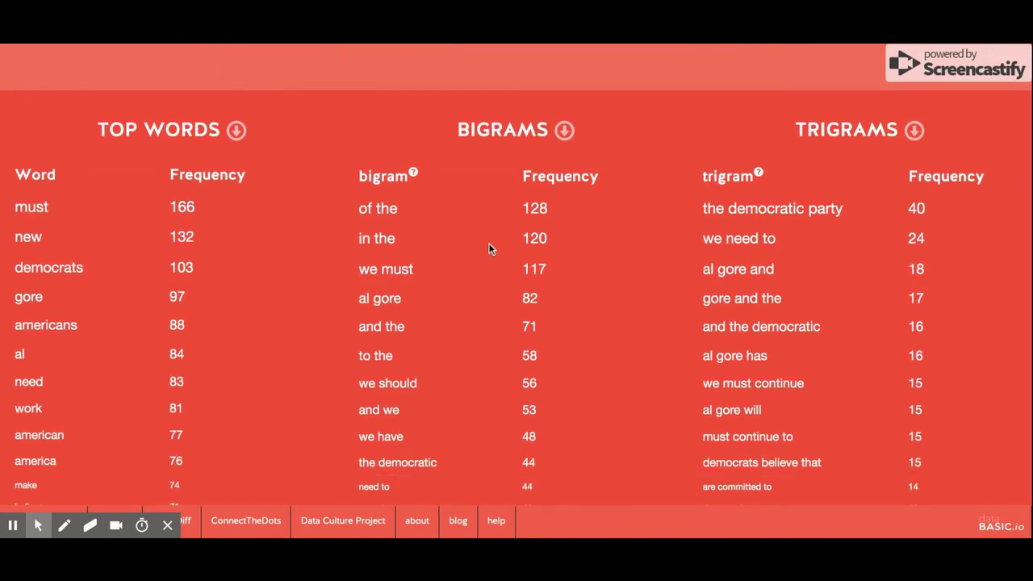
scroll(490, 246, "down", 1)
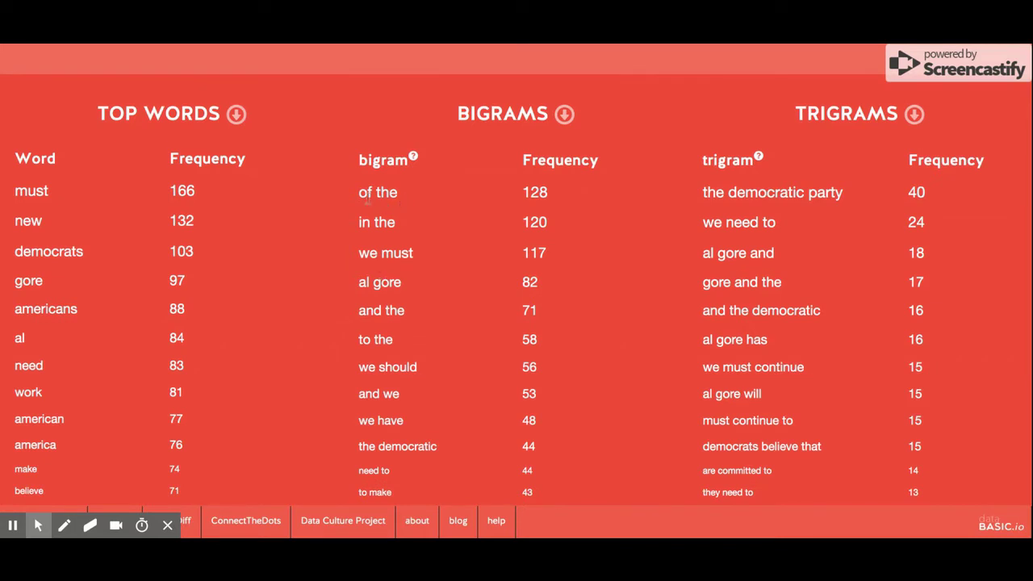
scroll(689, 214, "down", 3)
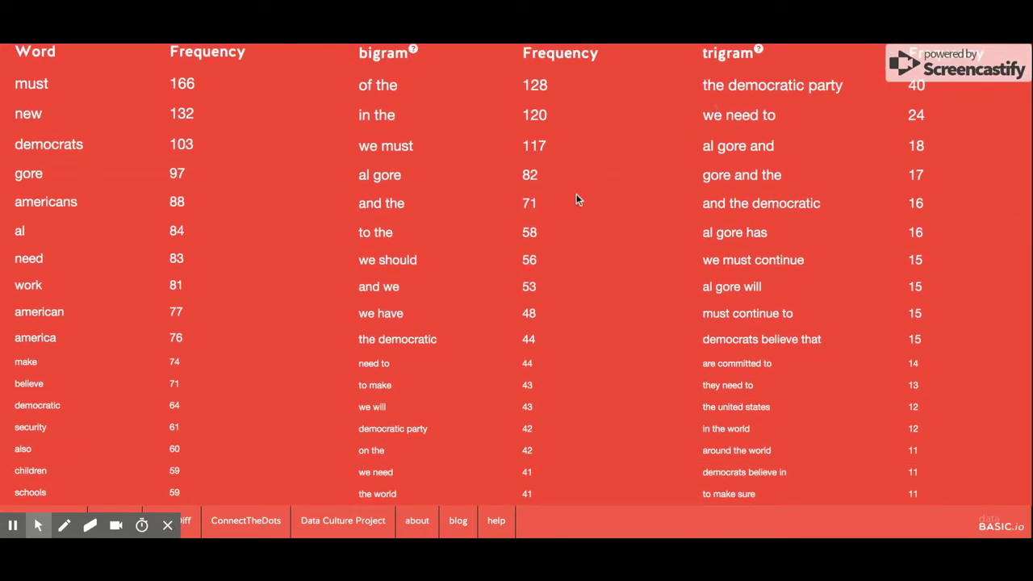
scroll(576, 194, "down", 5)
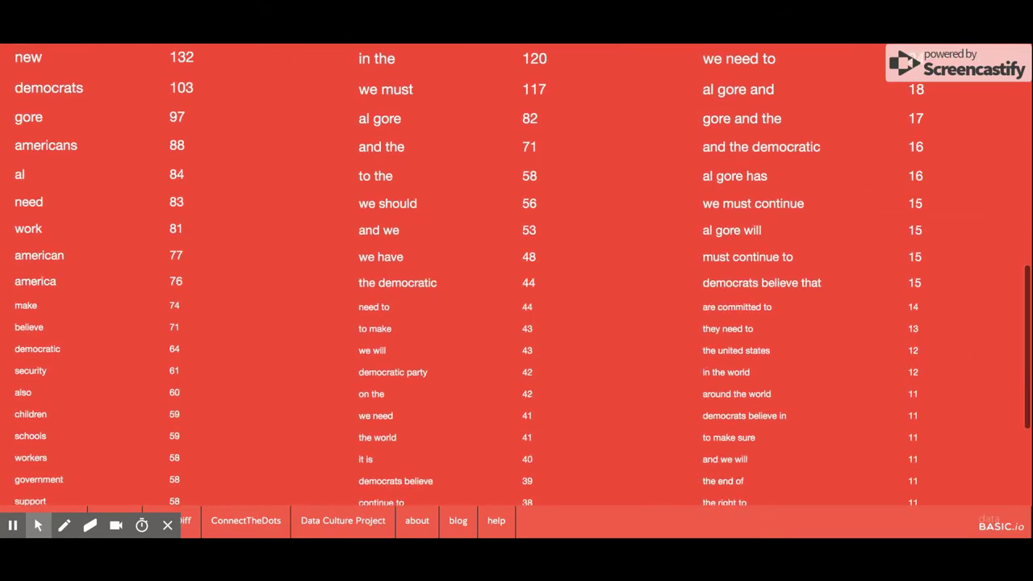
scroll(517, 271, "down", 4)
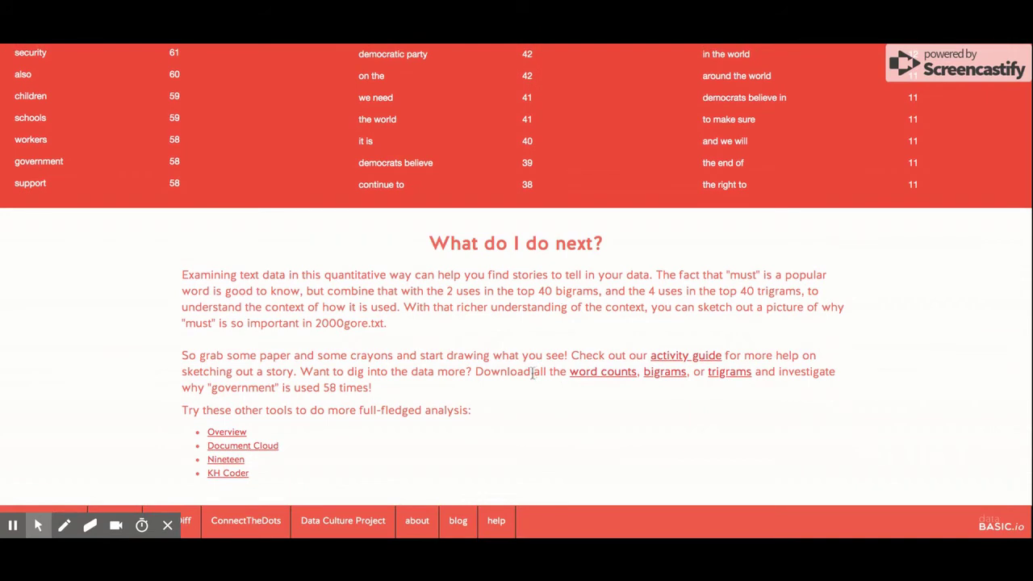
left_click_drag(565, 408, 526, 368)
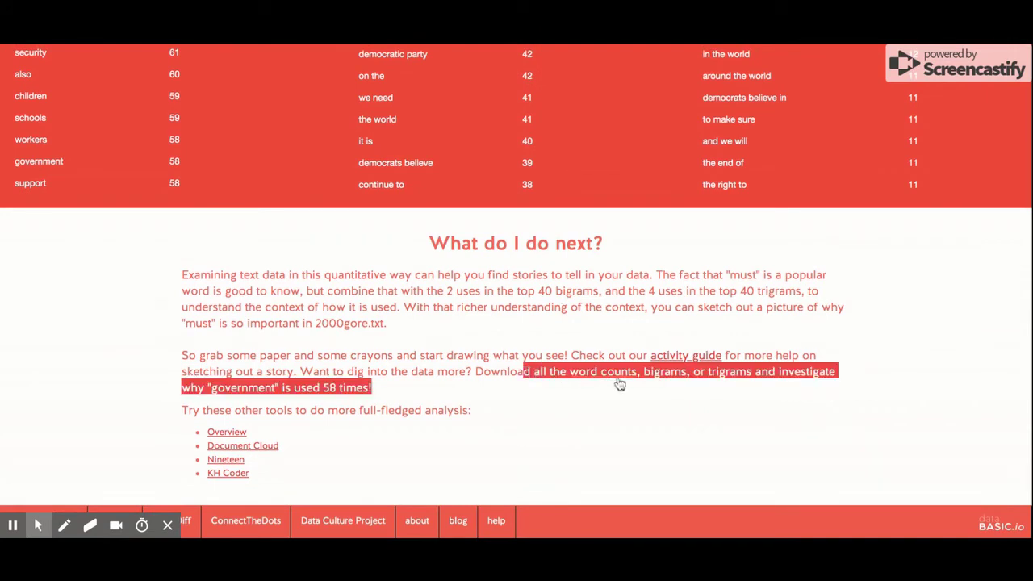
left_click(650, 385)
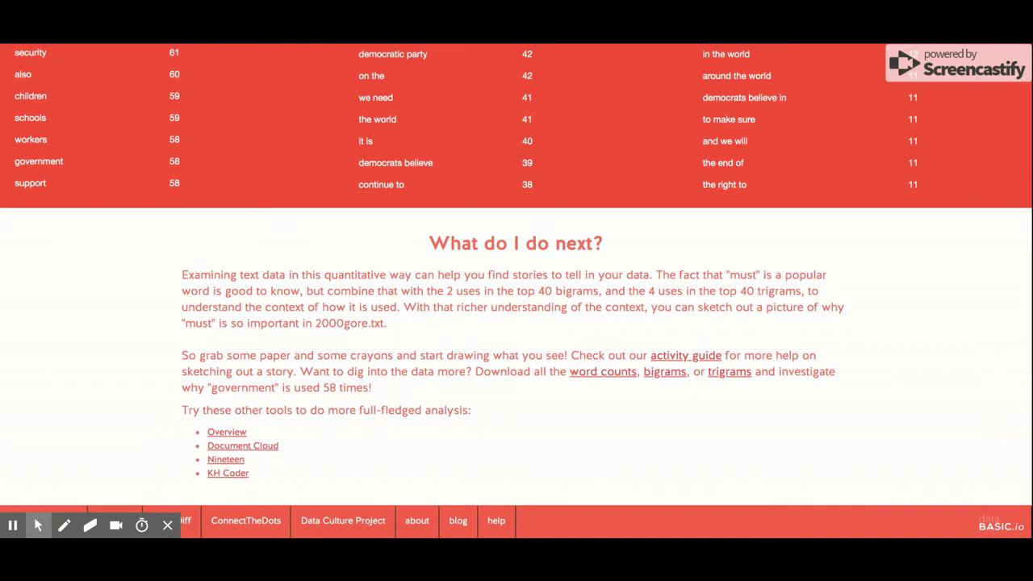
Open DataBasic.io's SameDiff tool, upload 2012obama2.txt and 2012romney.txt, and compare the two files.
scroll(615, 153, "down", 3)
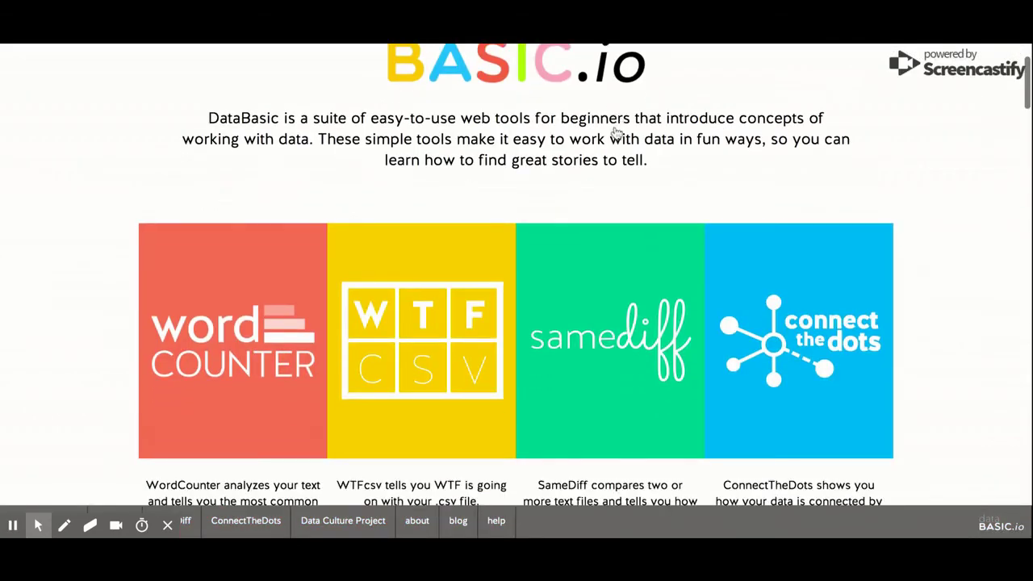
left_click(610, 179)
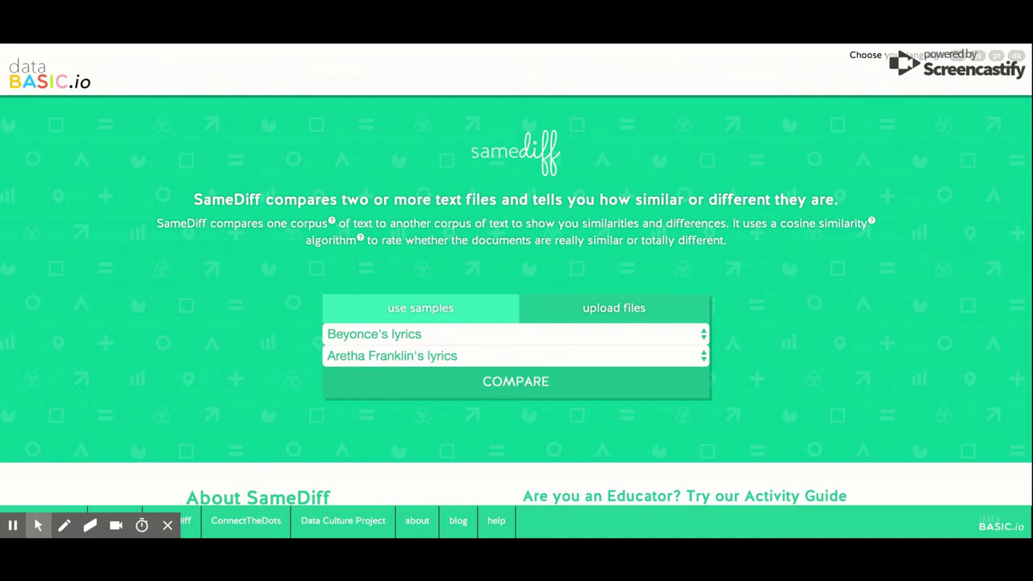
scroll(505, 202, "down", 1)
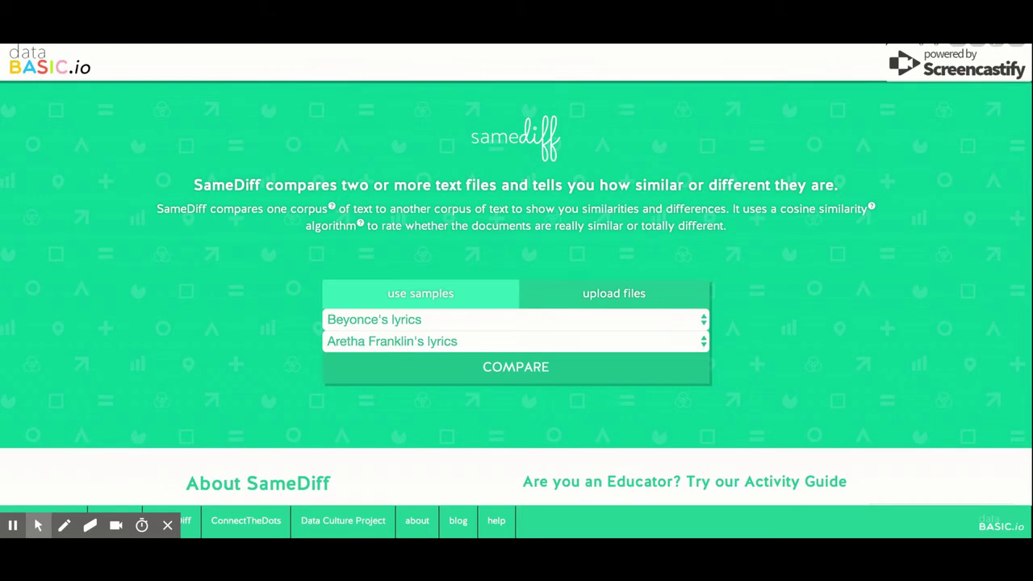
left_click(581, 304)
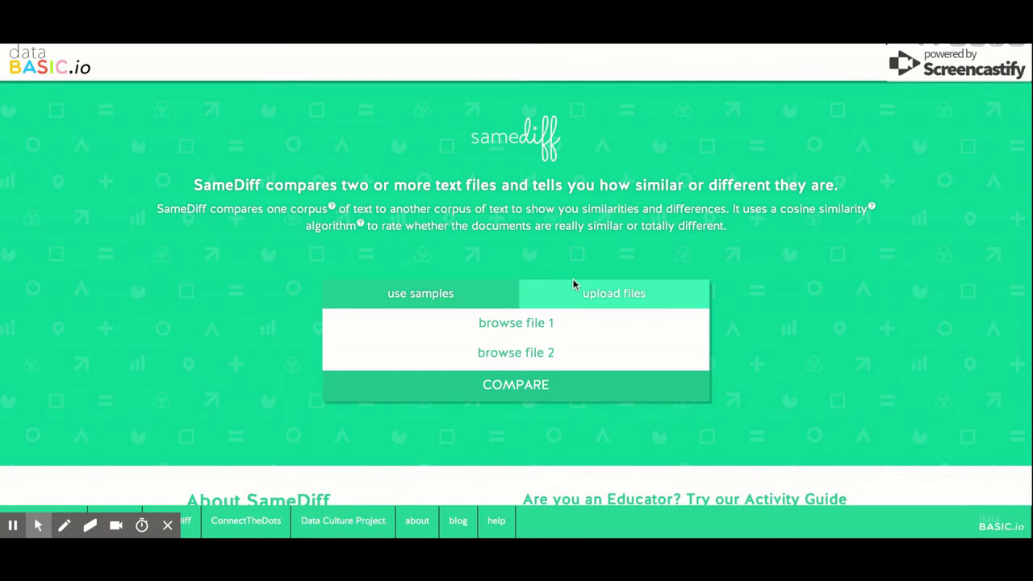
left_click(582, 366)
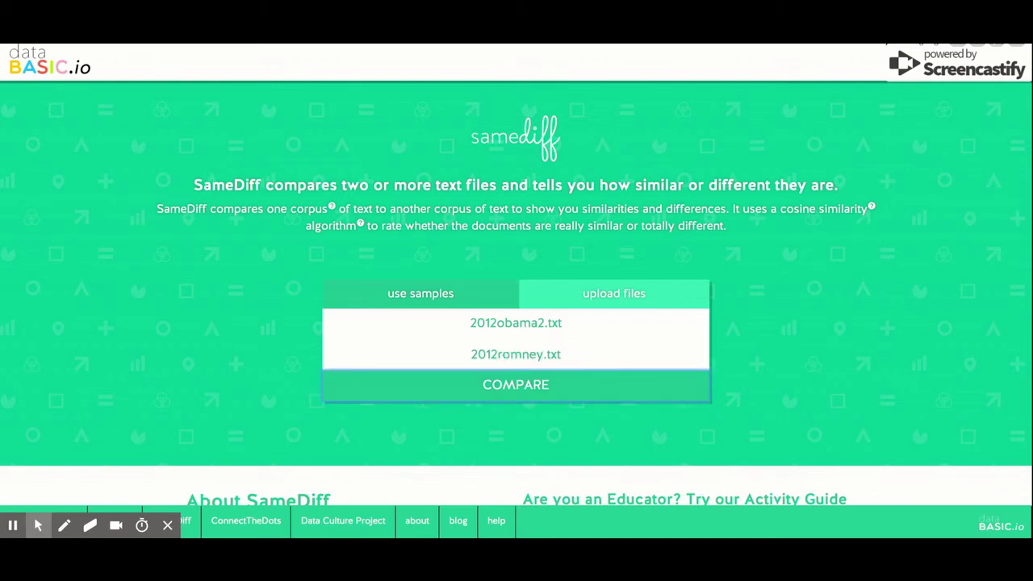
key("Return")
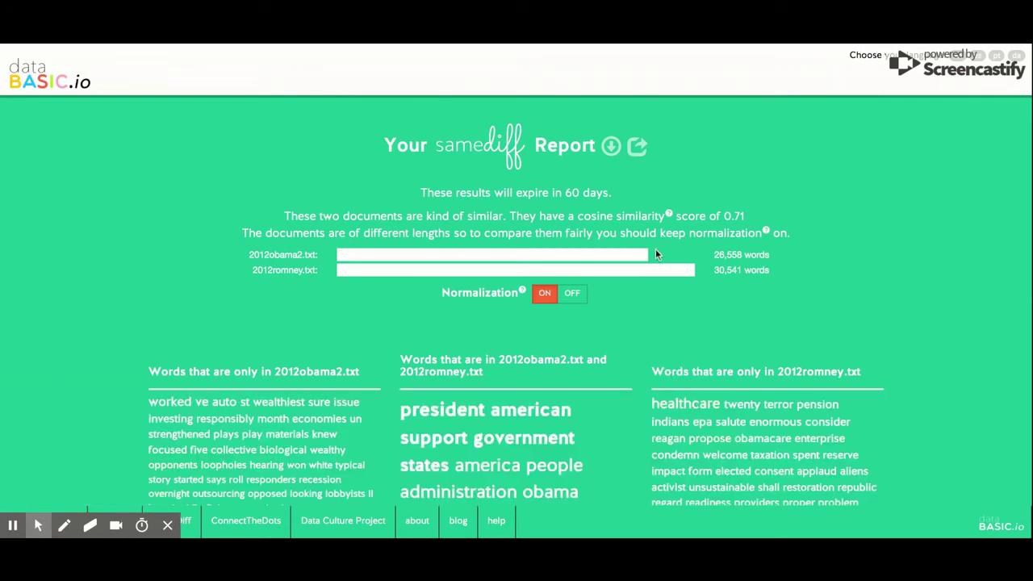
Examine the SameDiff report's cosine similarity explanation and the usage of shared and unique words in both files.
mouse_move(668, 217)
scroll(489, 273, "down", 3)
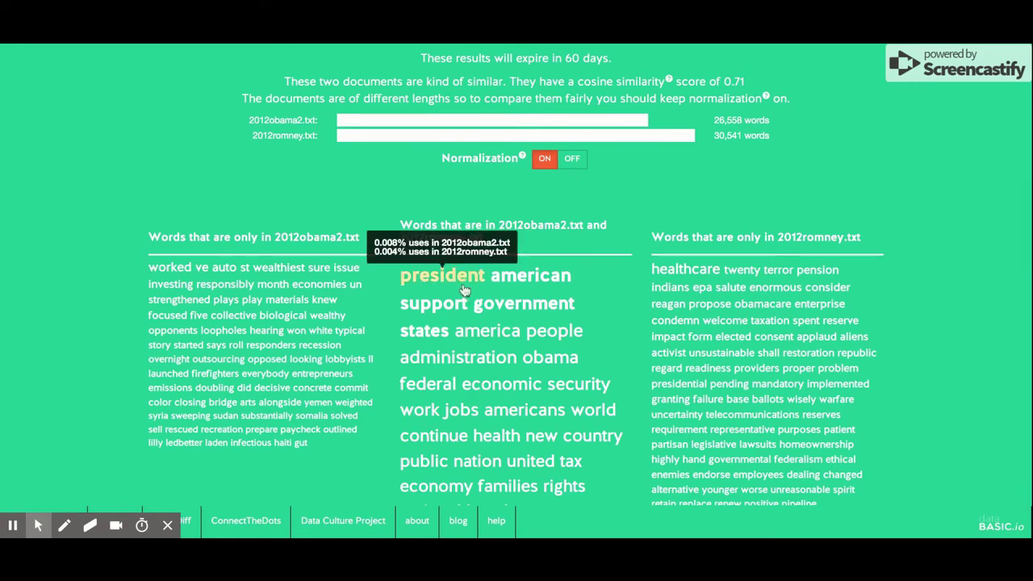
mouse_move(549, 286)
mouse_move(478, 306)
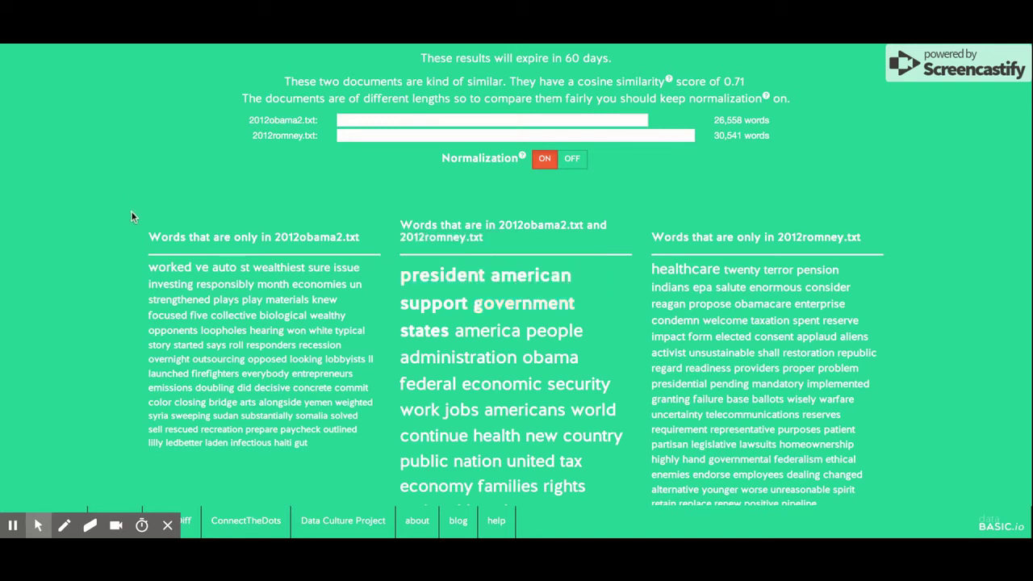
mouse_move(177, 267)
mouse_move(693, 272)
scroll(635, 270, "down", 8)
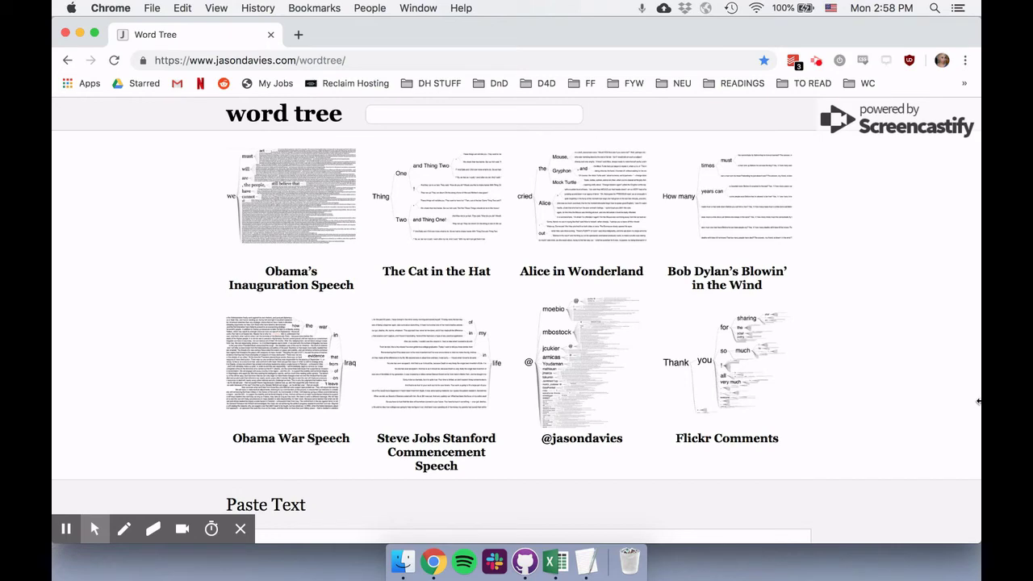
On the Word Tree page, go to the text box, then open 2000gore.txt from the sample_data folder in Finder and copy all its text.
scroll(920, 394, "down", 2)
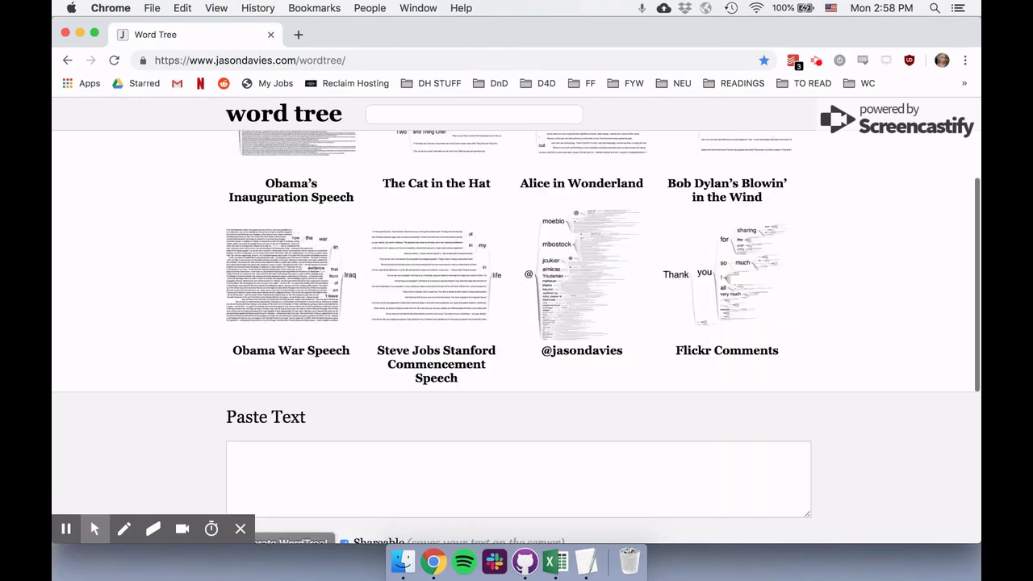
scroll(516, 322, "down", 3)
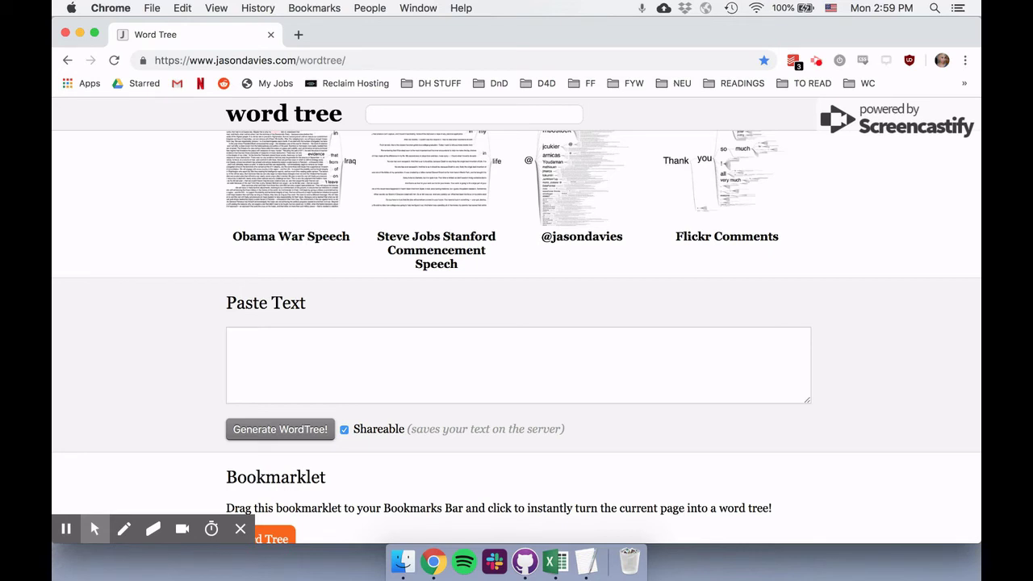
left_click(617, 358)
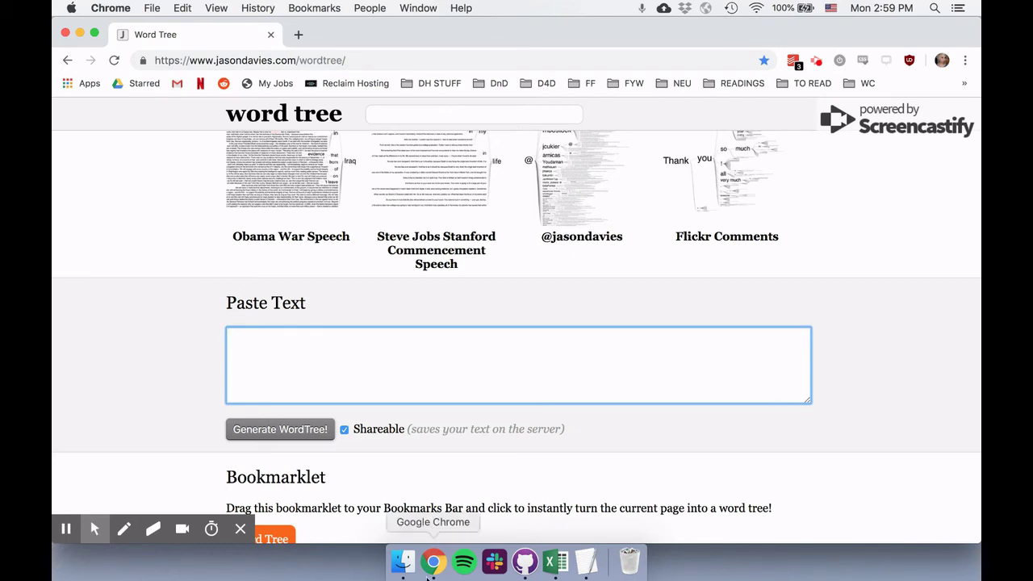
left_click(403, 562)
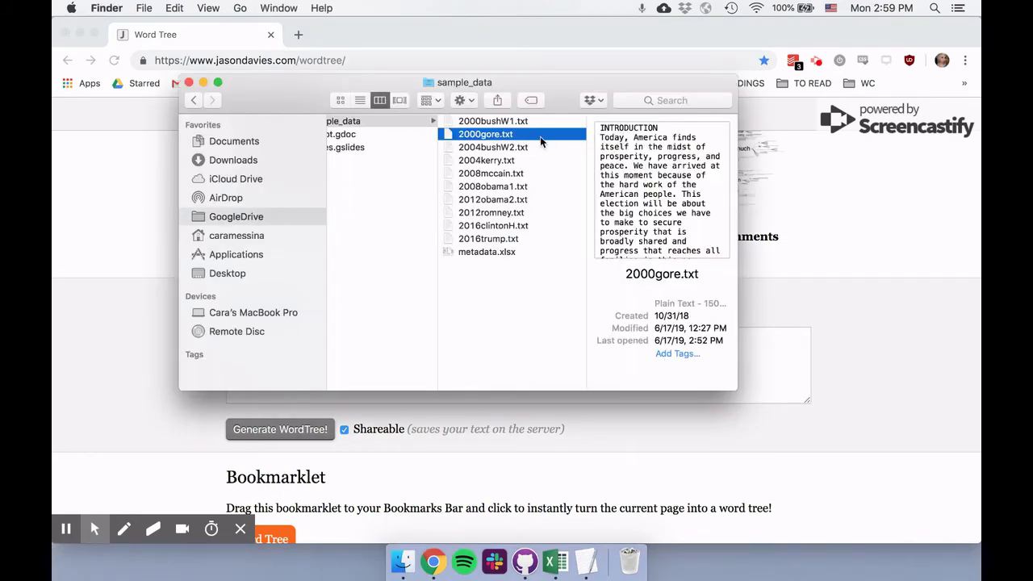
double_click(486, 134)
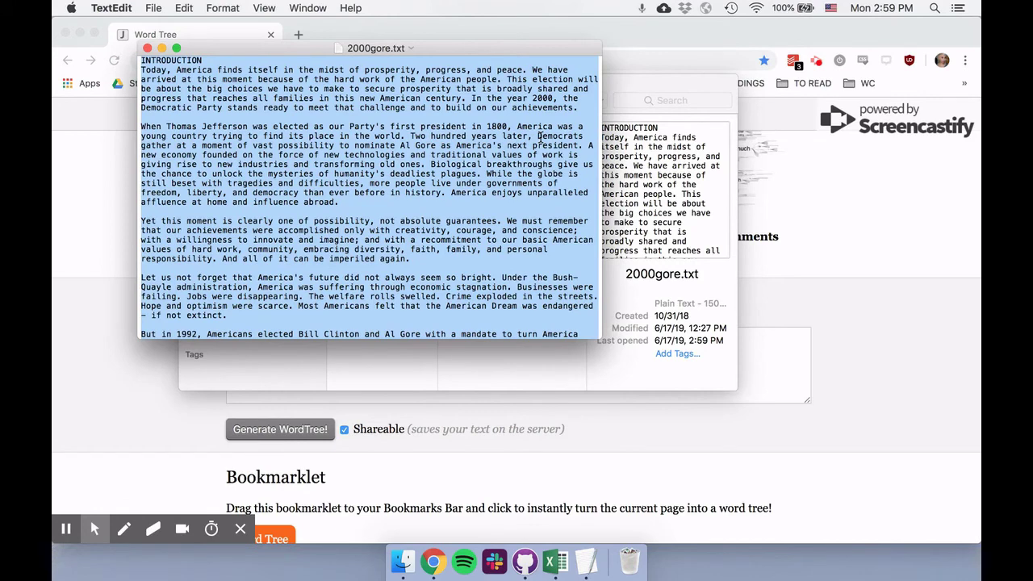
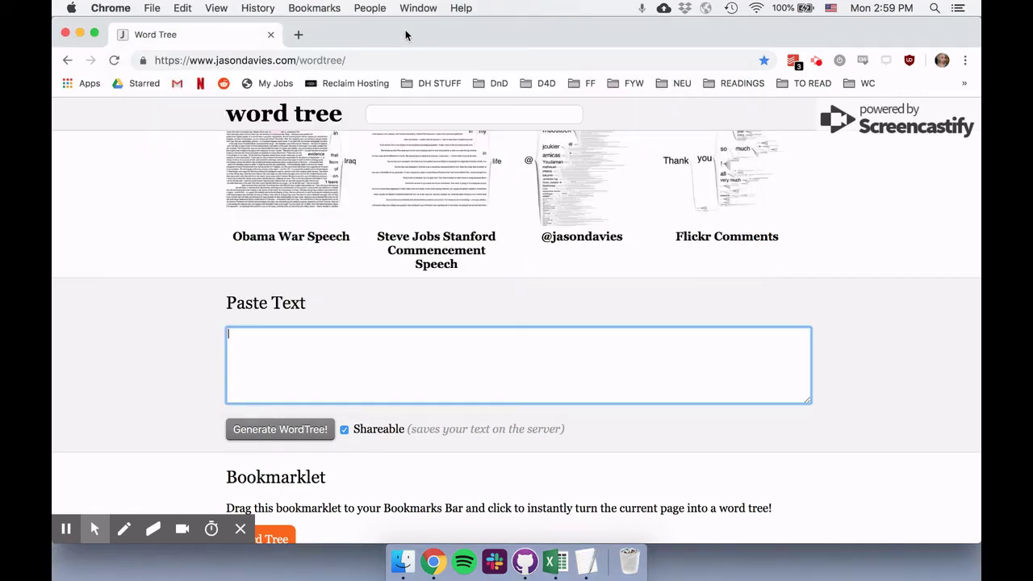
Paste the copied 2000gore.txt text into Word Tree's text box and generate a shareable word tree.
left_click(376, 339)
key("super+v")
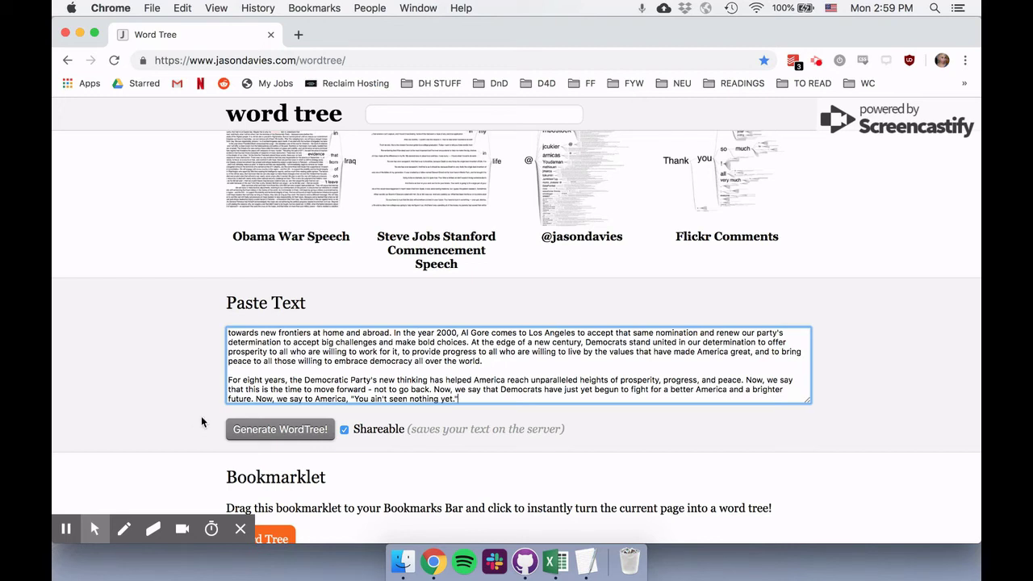
left_click(272, 437)
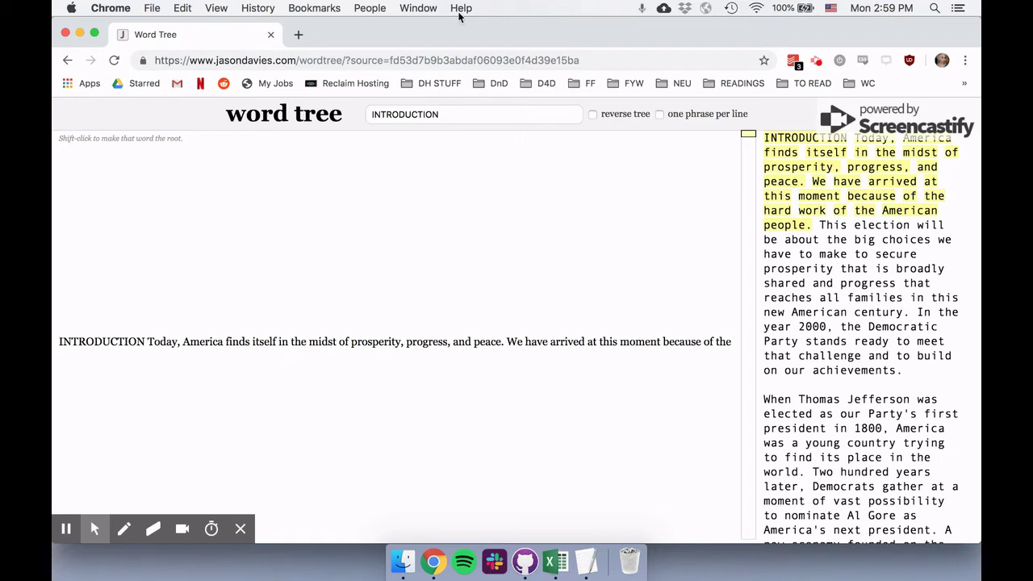
Set the word tree's root word to "crime" and reverse the tree.
double_click(454, 114)
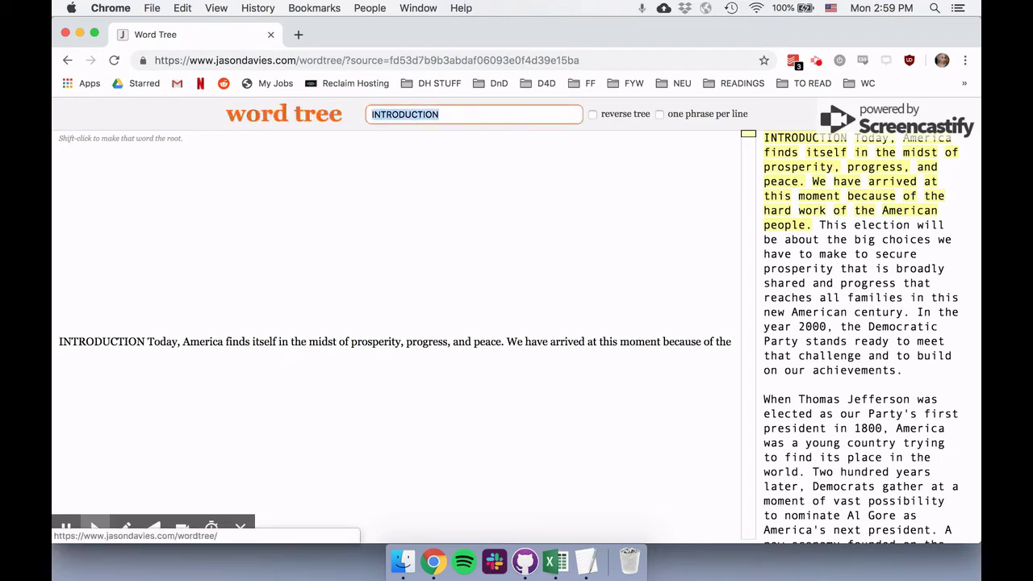
type("crime")
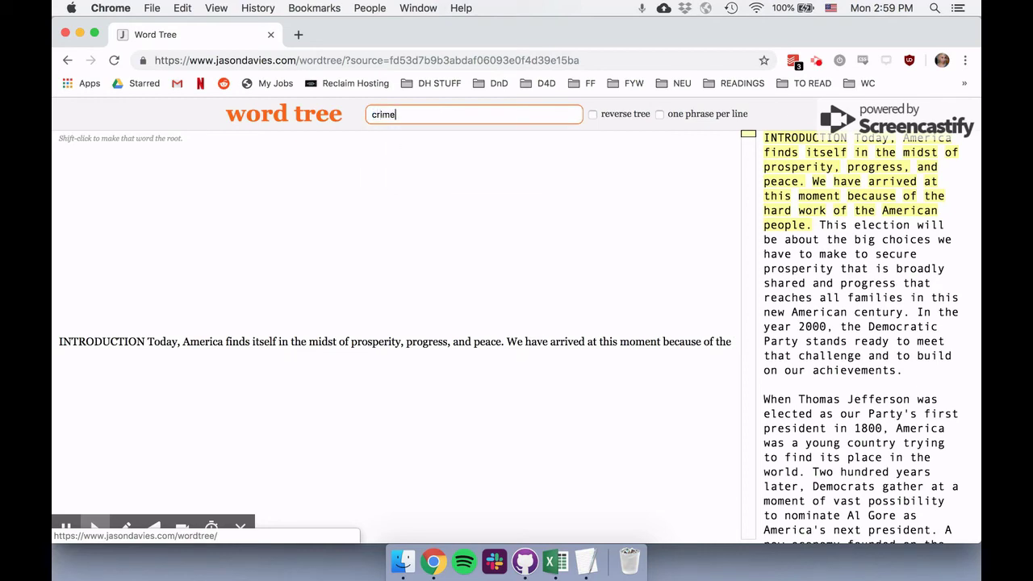
key("Return")
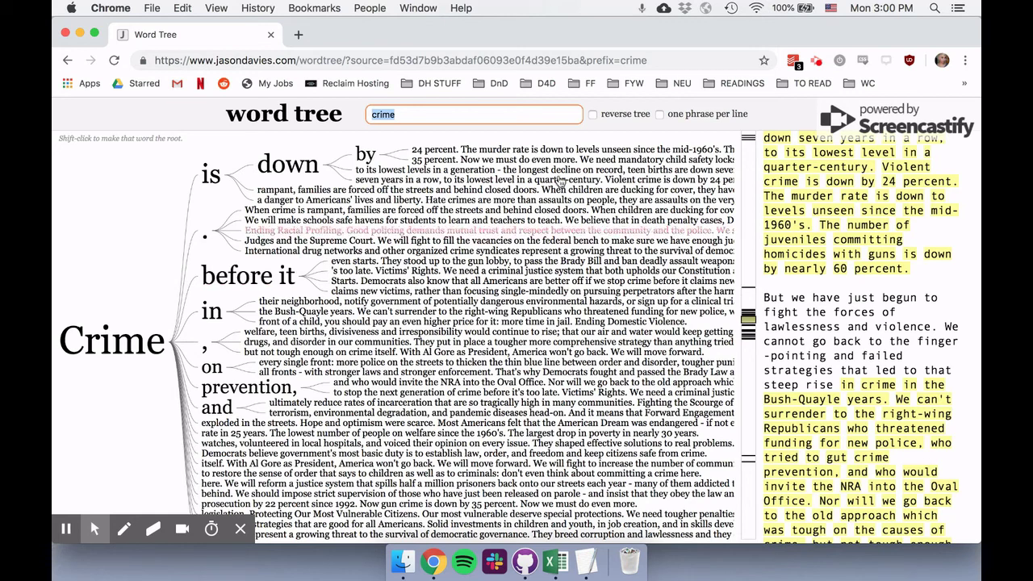
left_click(593, 113)
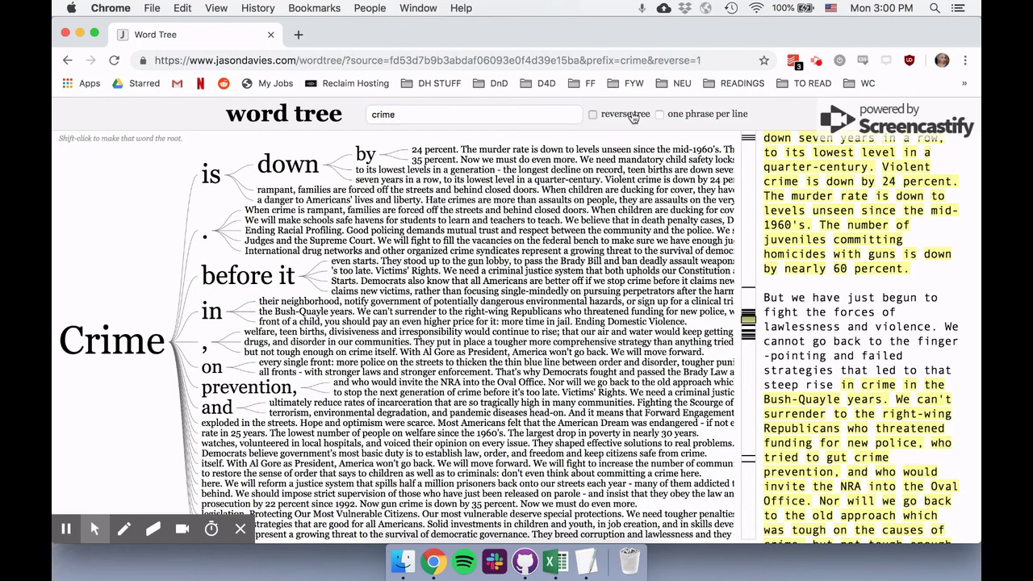